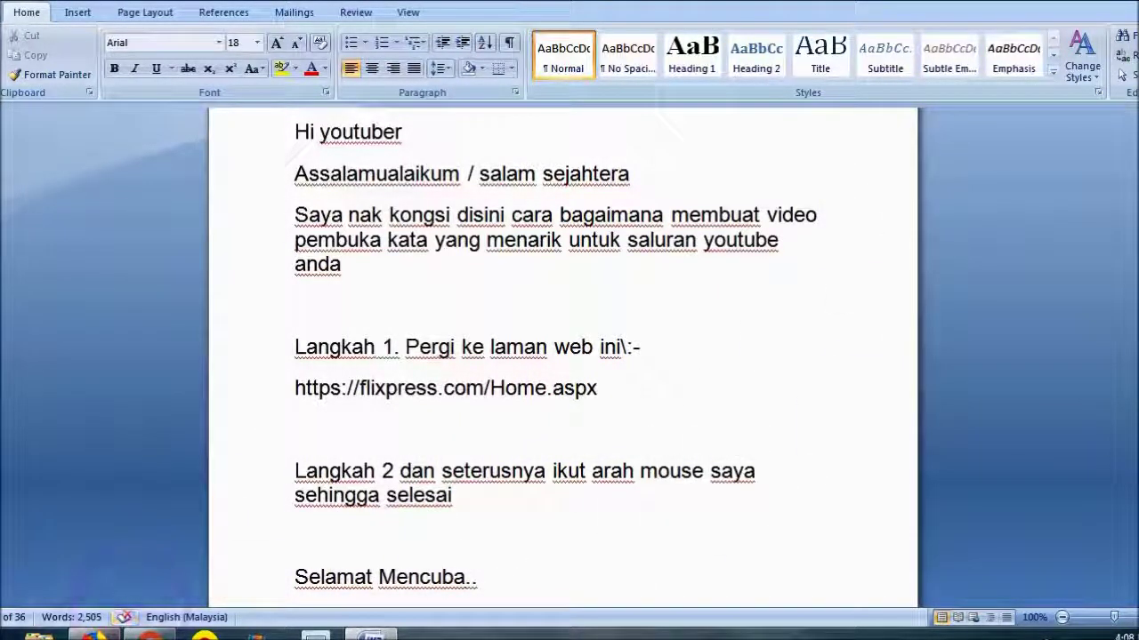
Step: Open the Flixpress New User Account Registration page and scroll through its empty sign-up form
left_click(93, 636)
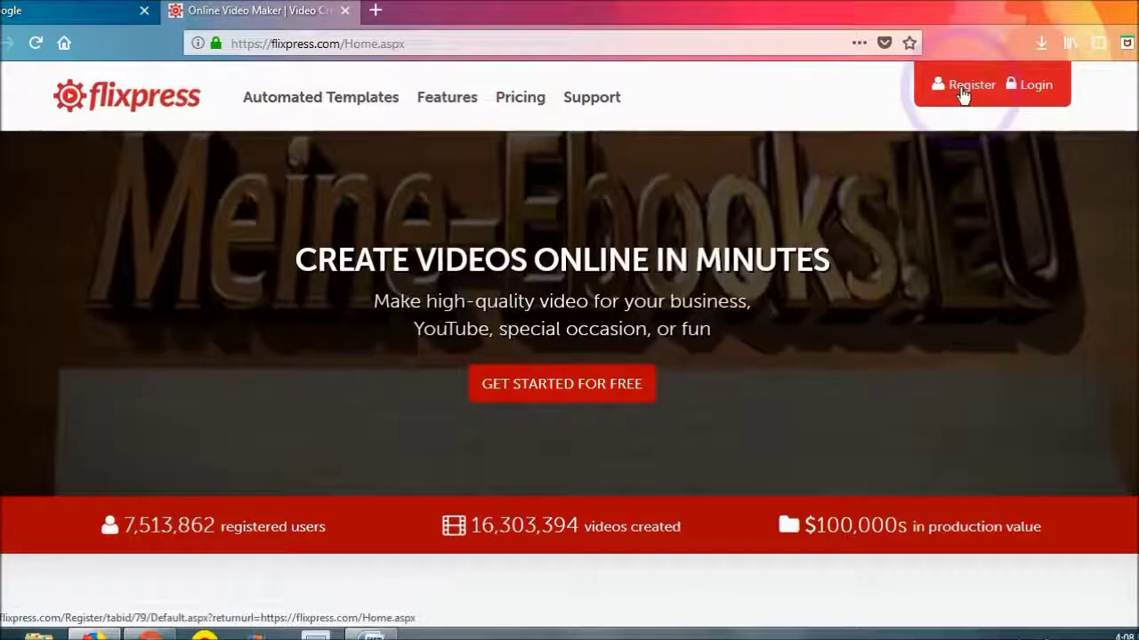
left_click(961, 95)
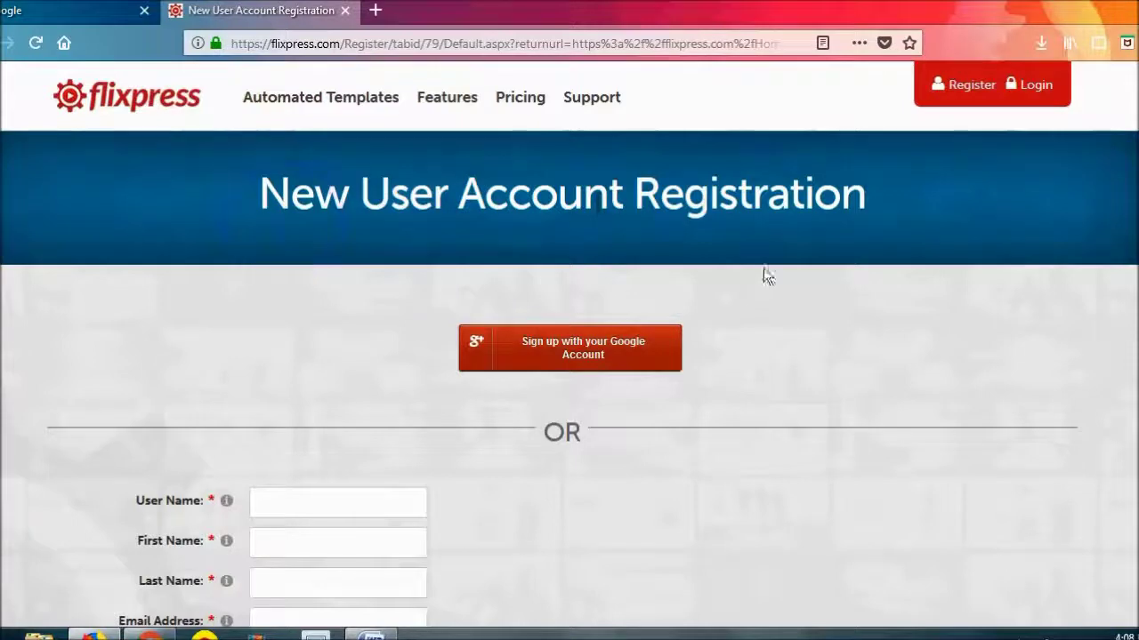
scroll(853, 376, "down", 2)
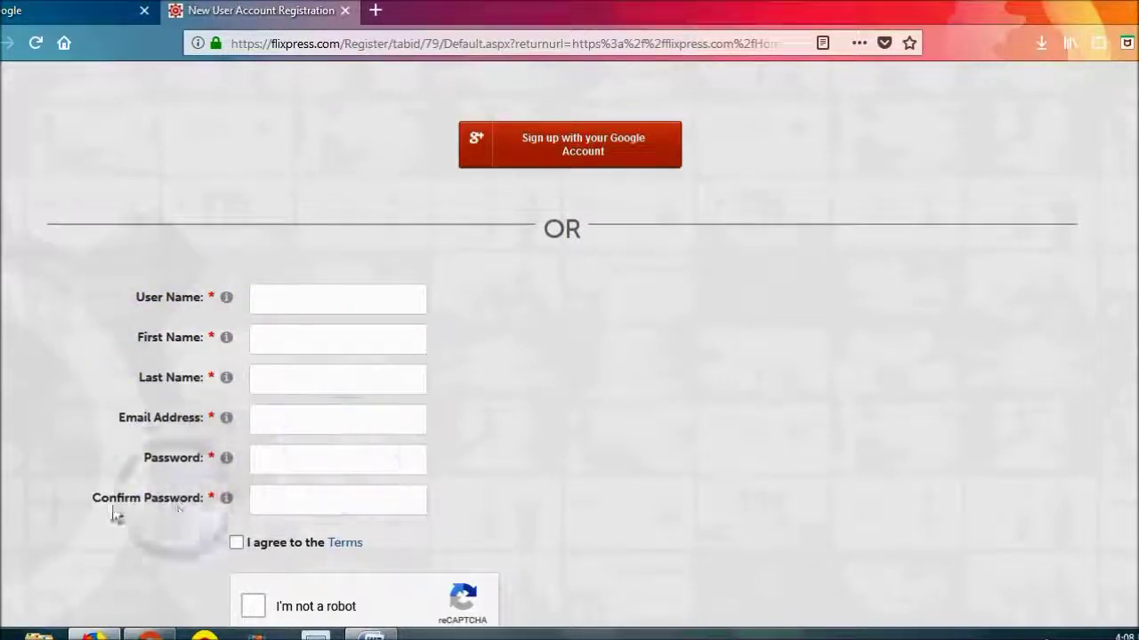
scroll(437, 478, "down", 4)
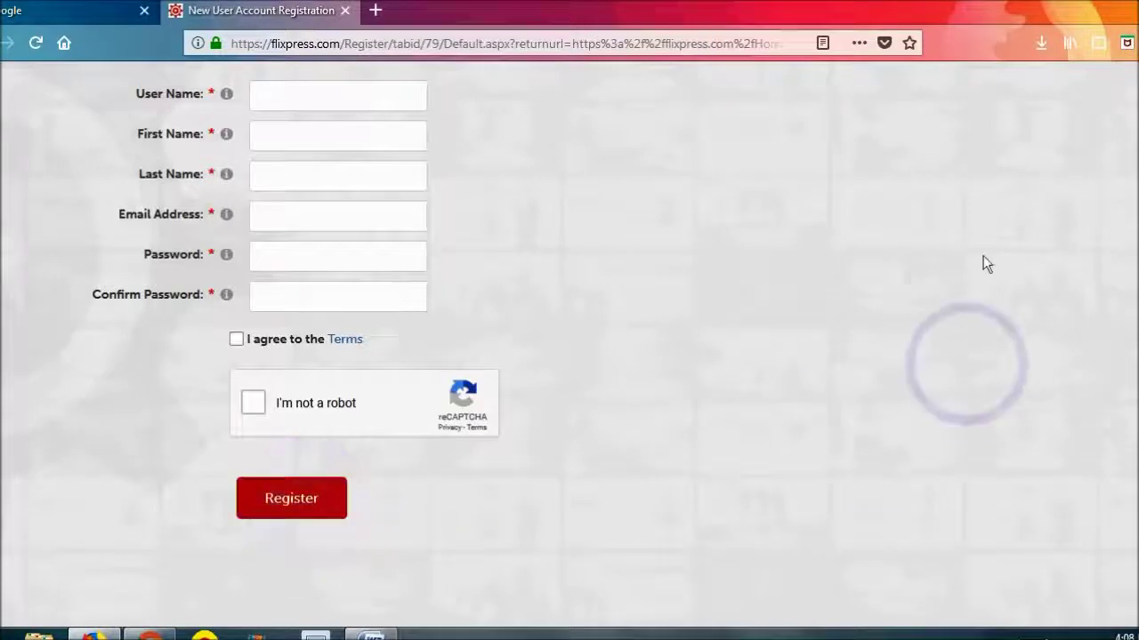
scroll(1023, 178, "up", 5)
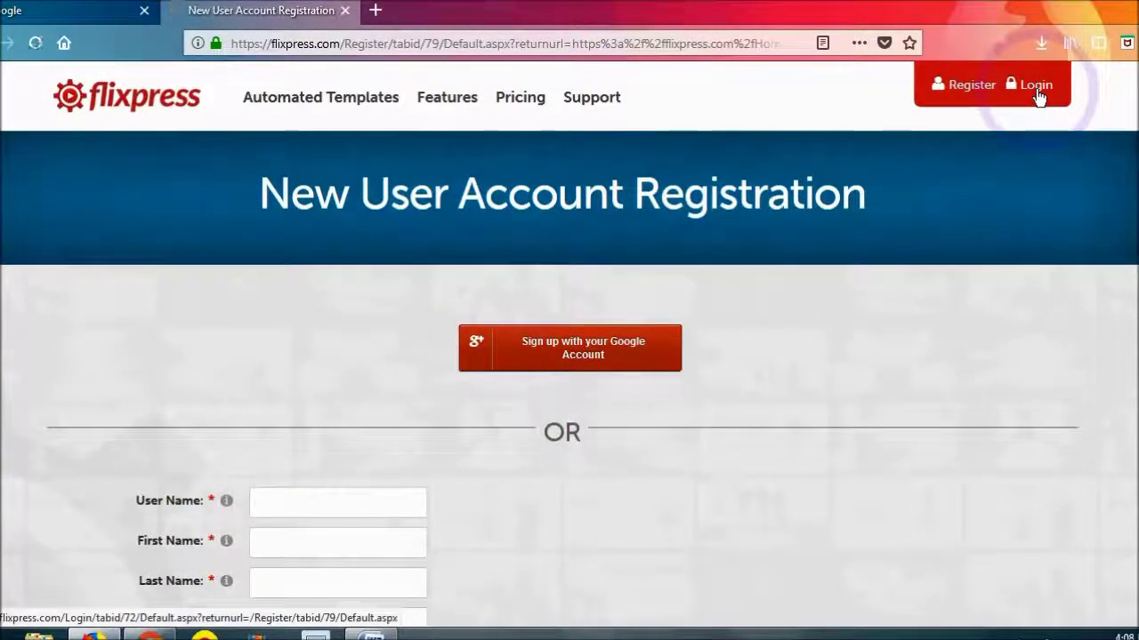
Step: Log in to Flixpress with the account username and password to reach Automated Templates
left_click(1036, 89)
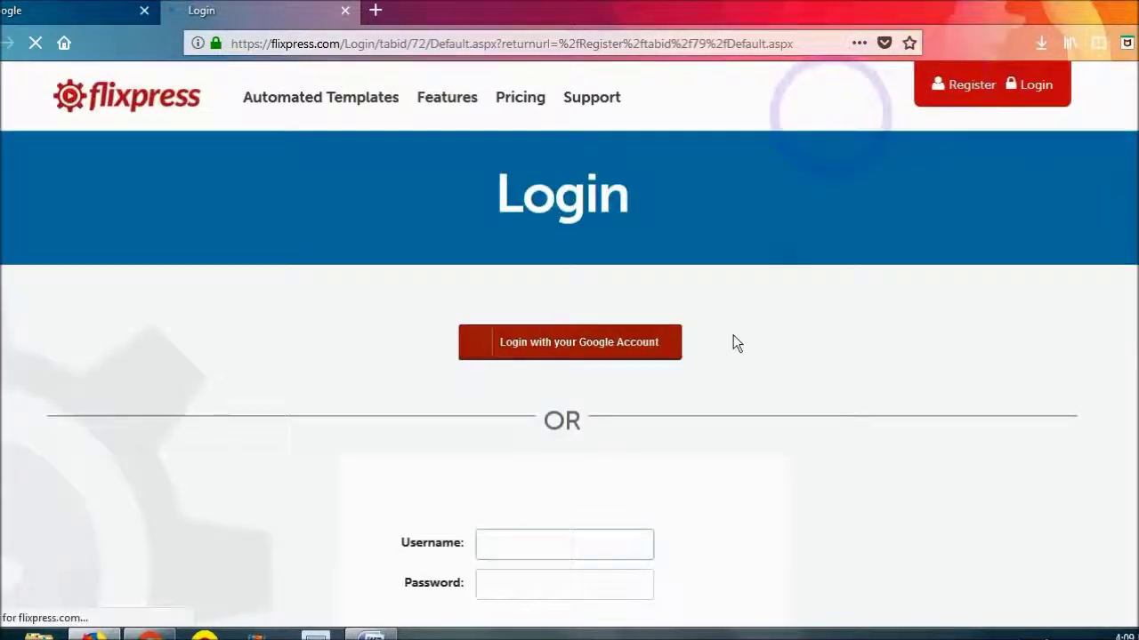
left_click(549, 559)
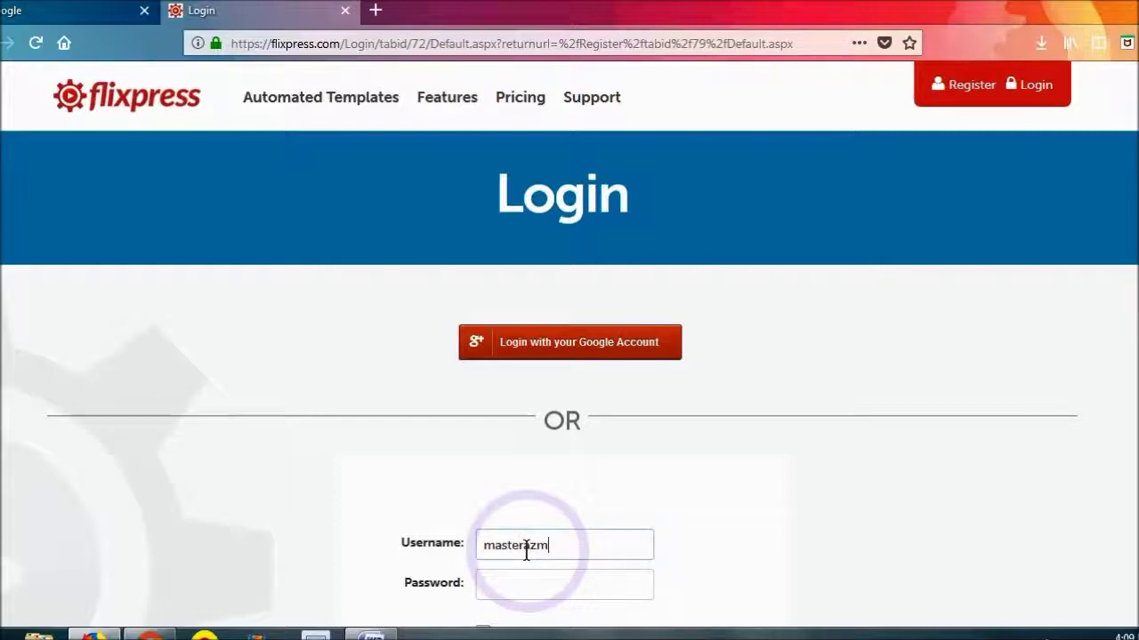
left_click(551, 585)
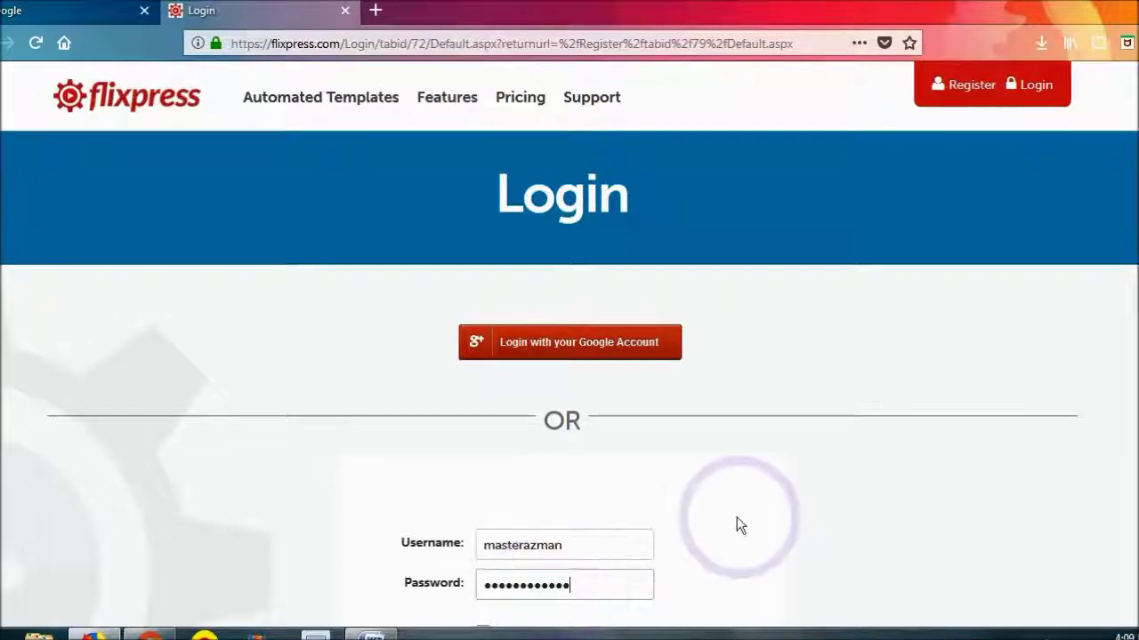
scroll(737, 524, "down", 2)
left_click(510, 583)
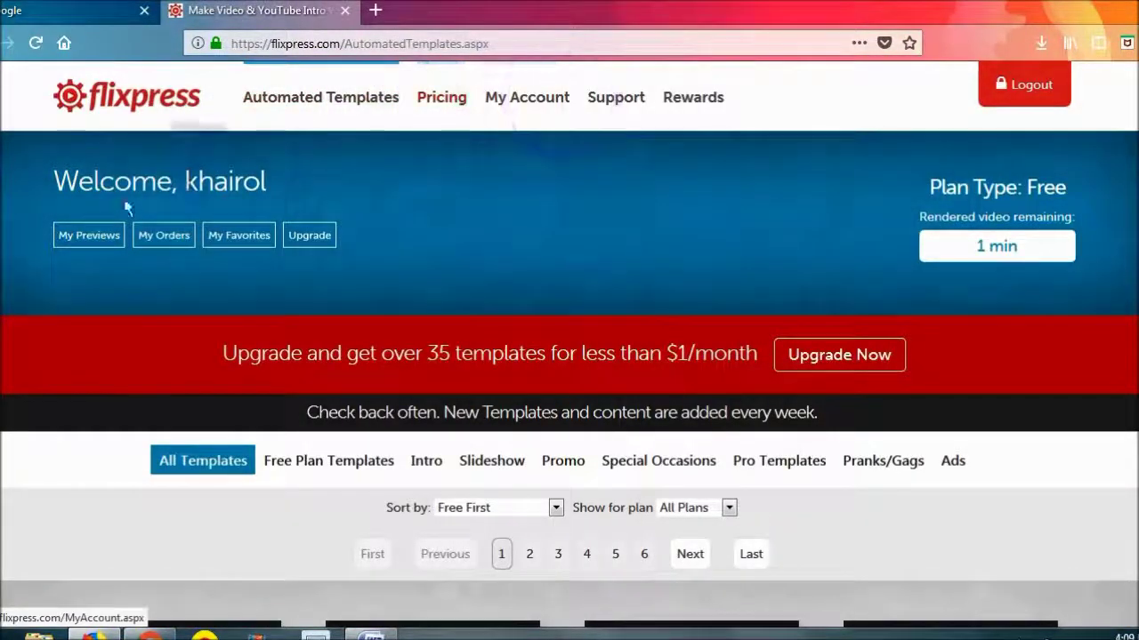
Step: Show the Free Plan Templates with Show for plan set to Free
scroll(488, 275, "down", 2)
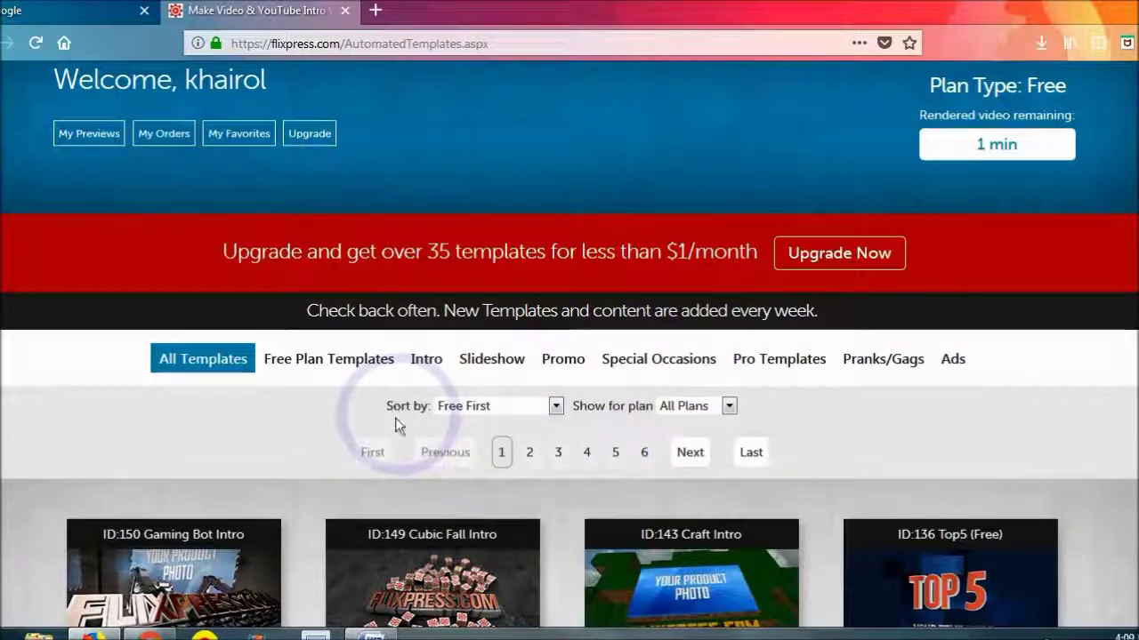
left_click(302, 377)
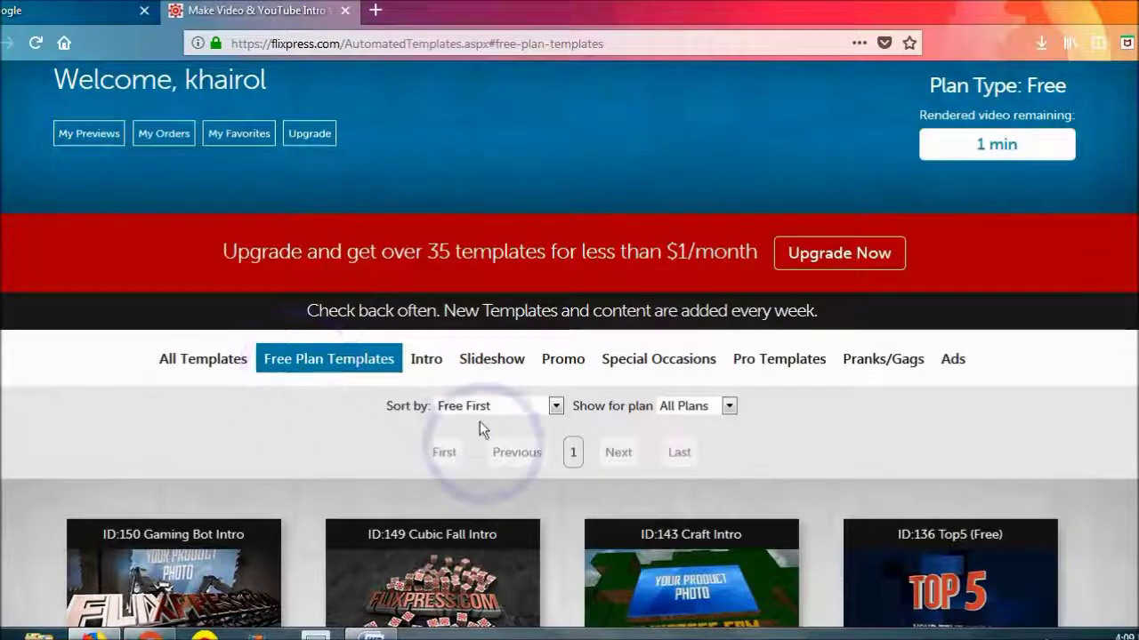
left_click(728, 406)
left_click(693, 425)
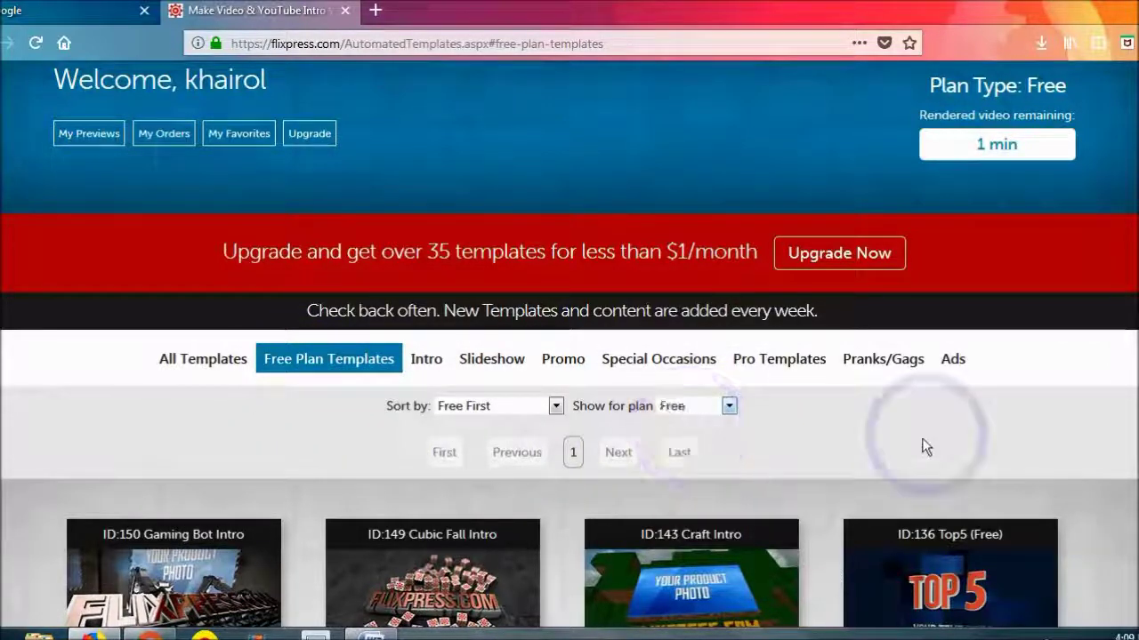
Step: Browse the free templates and open the T33: Cinema Intro 2 template details
scroll(921, 440, "down", 4)
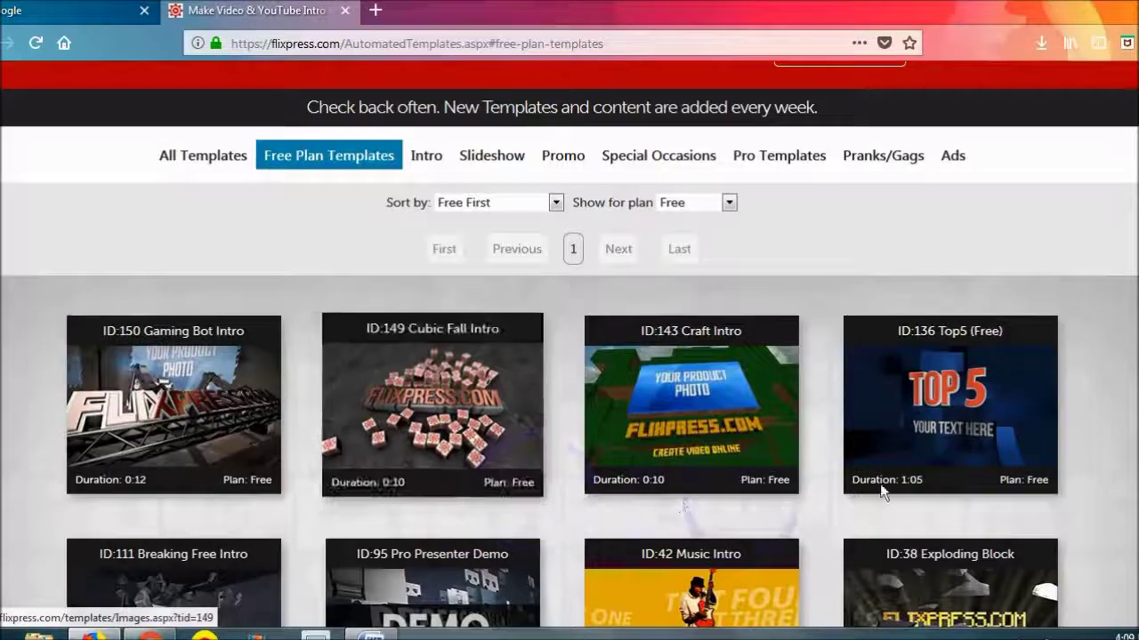
scroll(165, 521, "down", 4)
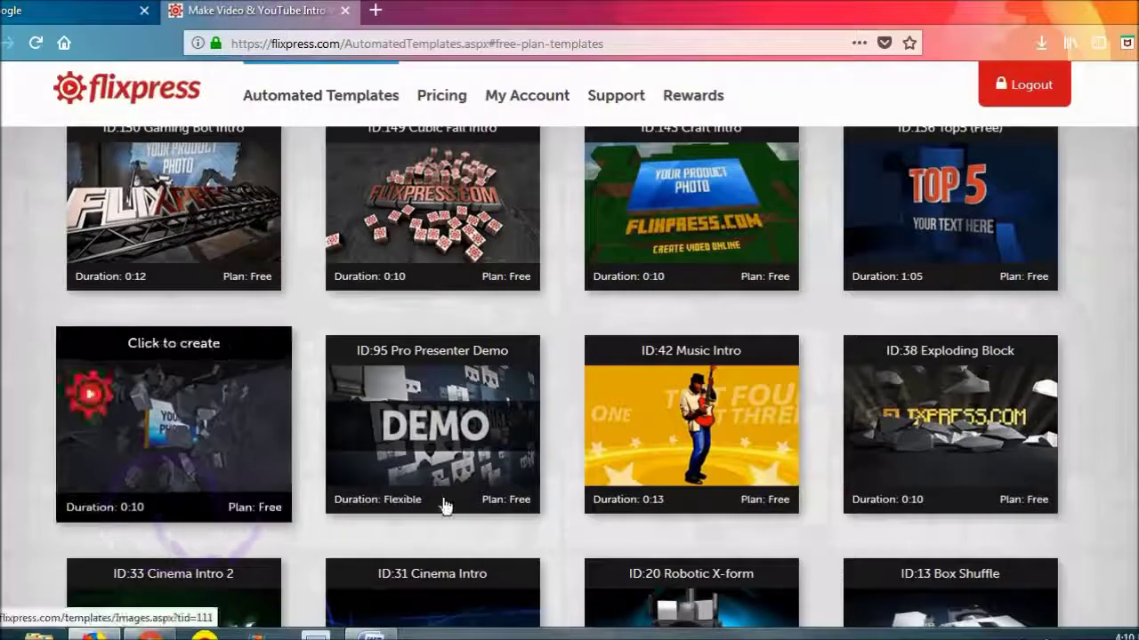
scroll(1034, 557, "down", 4)
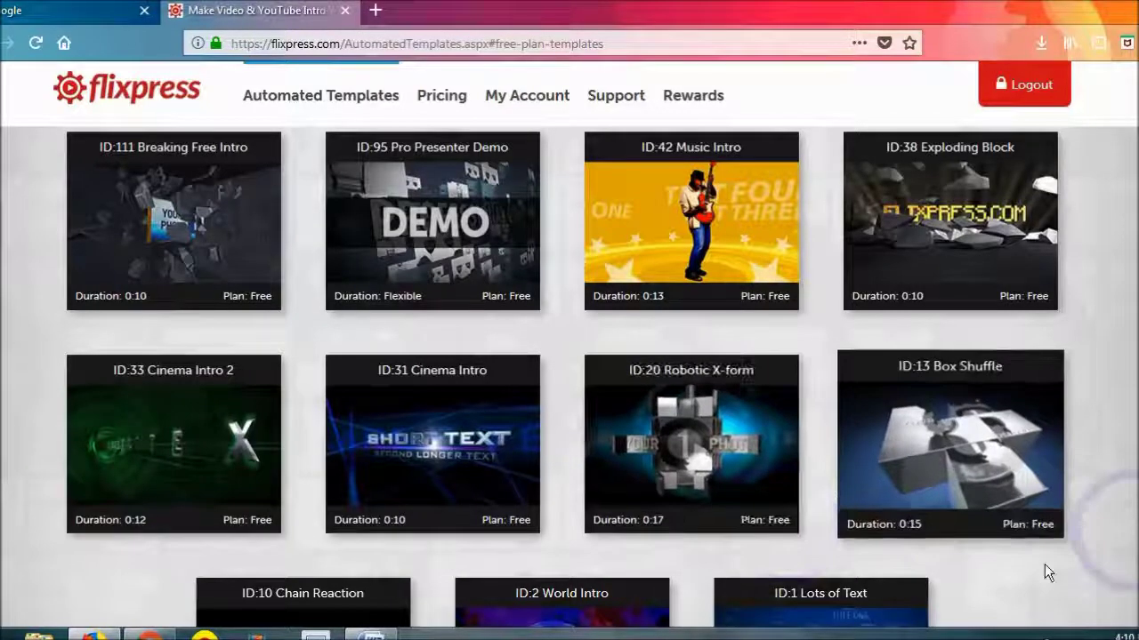
scroll(1068, 480, "down", 2)
scroll(623, 560, "down", 2)
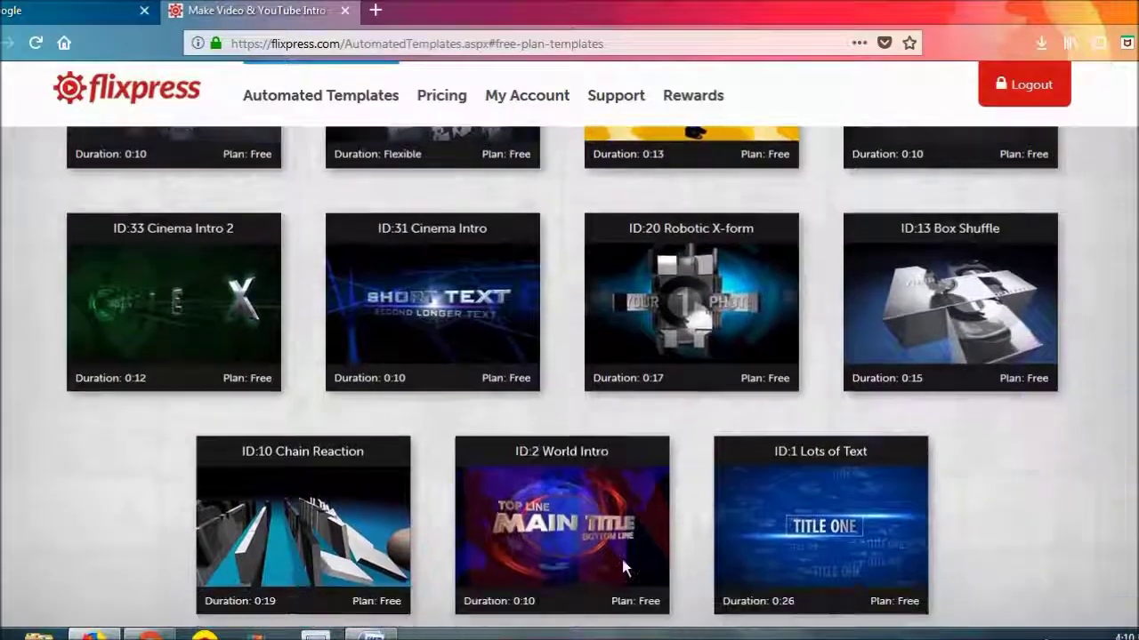
scroll(1104, 381, "up", 3)
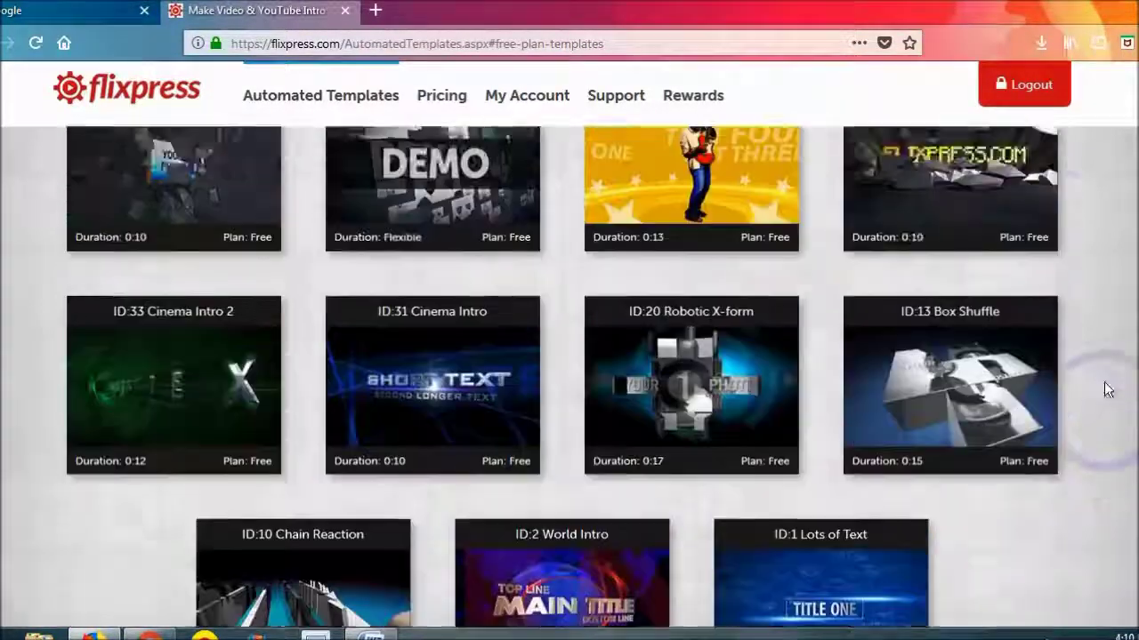
scroll(1005, 356, "up", 7)
scroll(1046, 427, "down", 6)
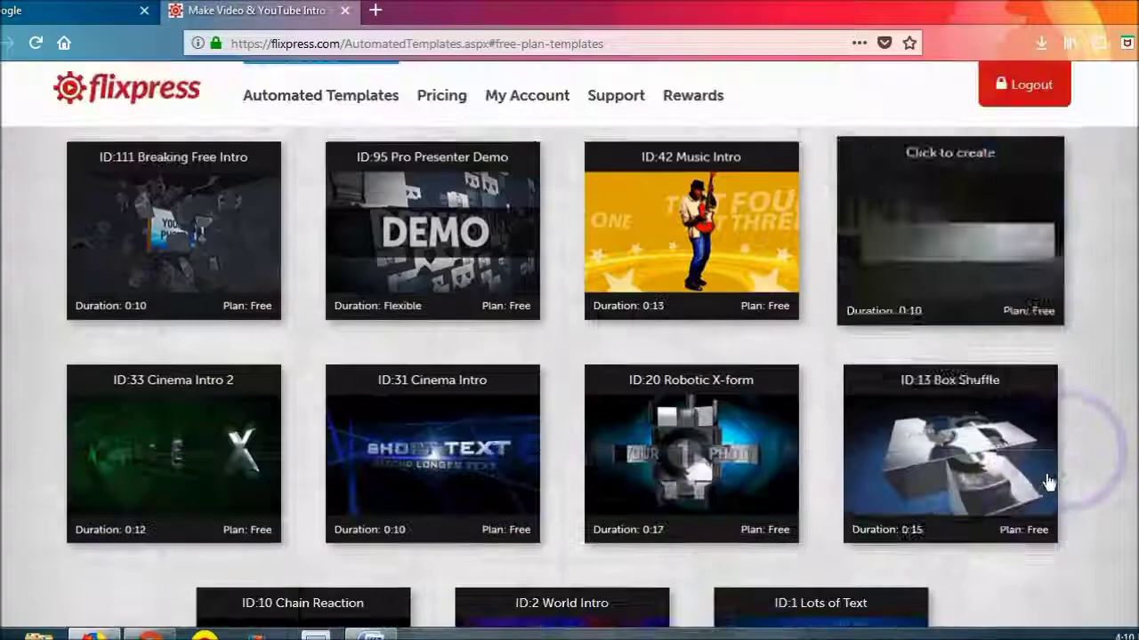
scroll(706, 426, "down", 6)
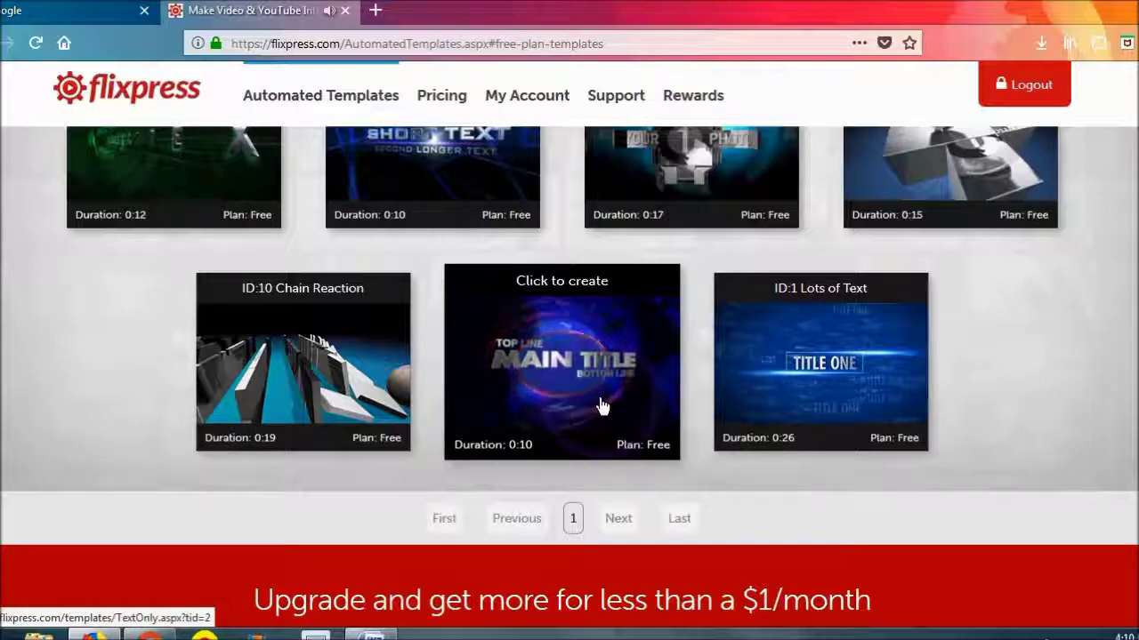
scroll(917, 404, "up", 3)
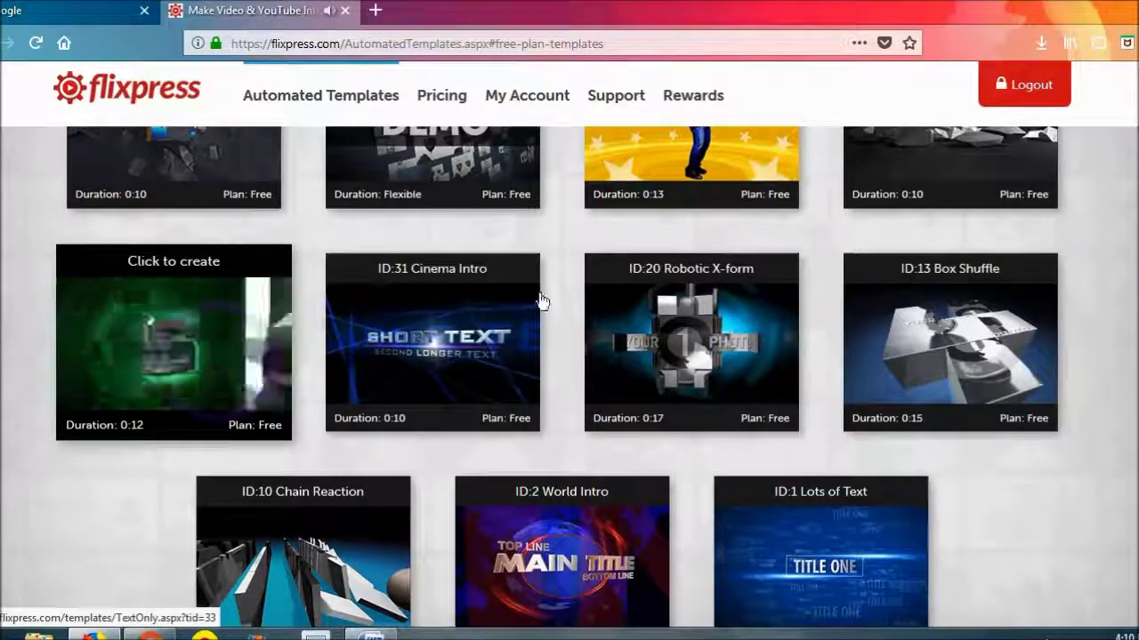
mouse_move(187, 343)
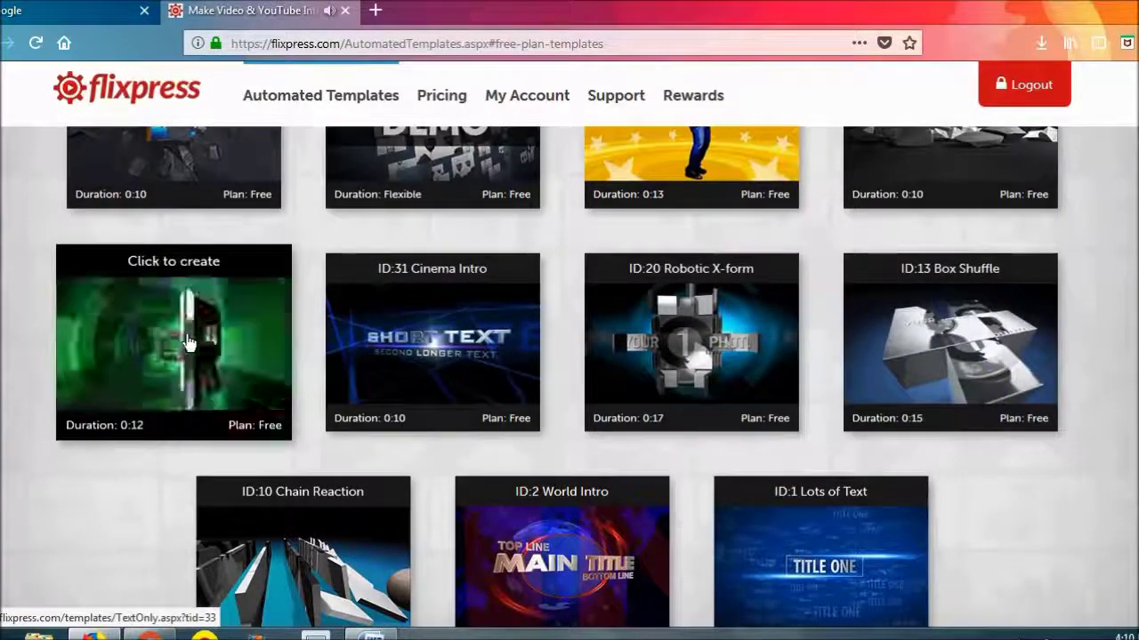
left_click(188, 343)
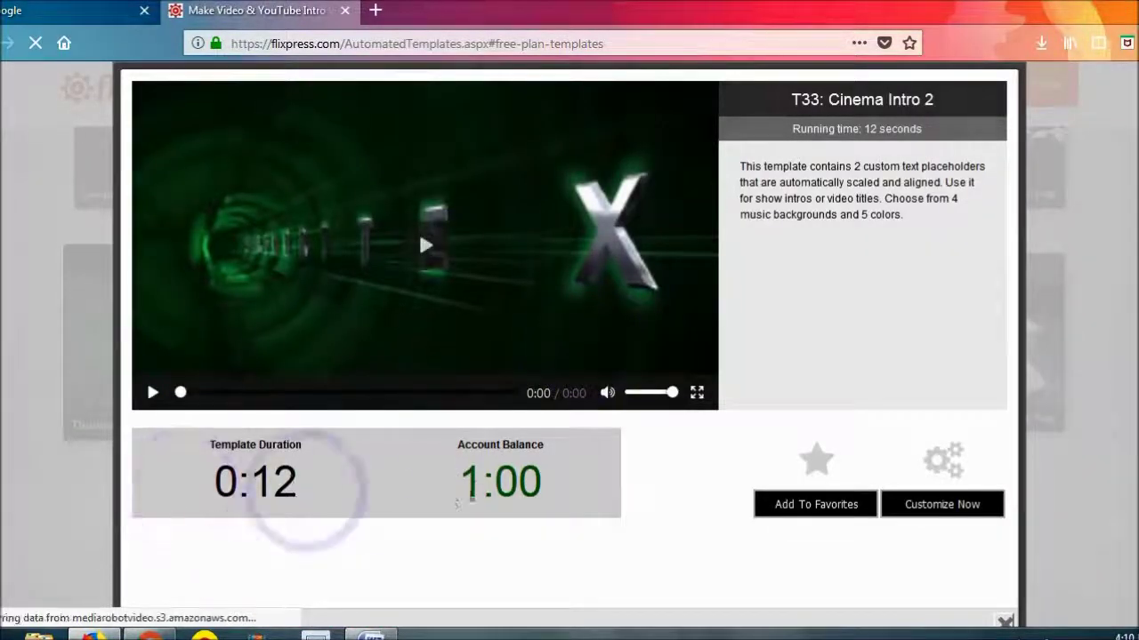
Step: Play the 0:12 Cinema Intro 2 sample video, then begin customizing that template
left_click(418, 229)
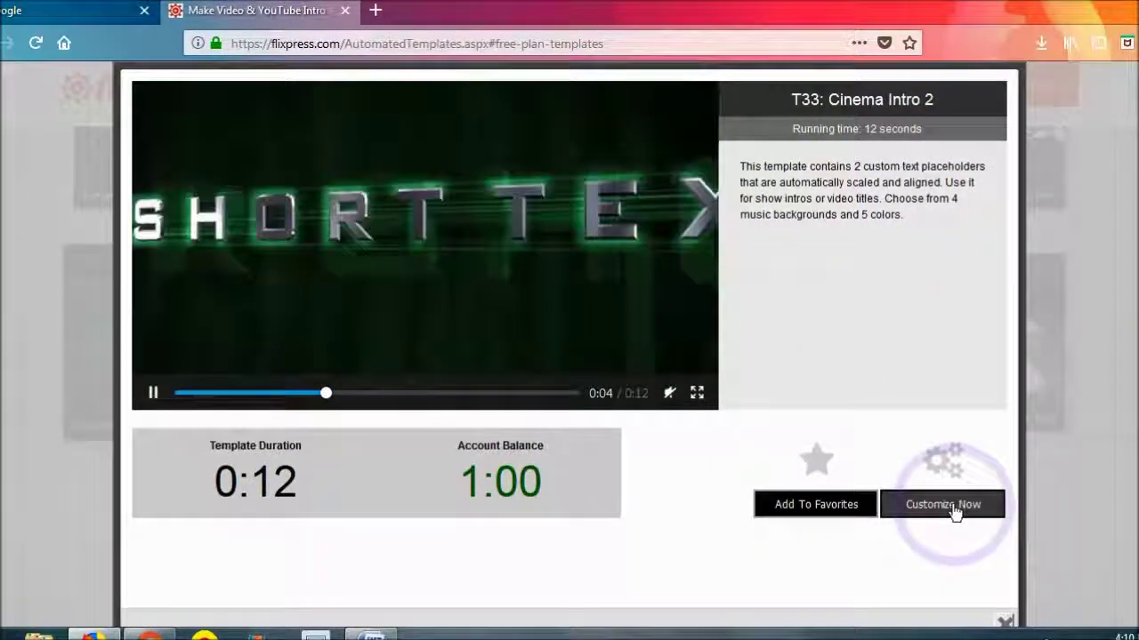
left_click(956, 509)
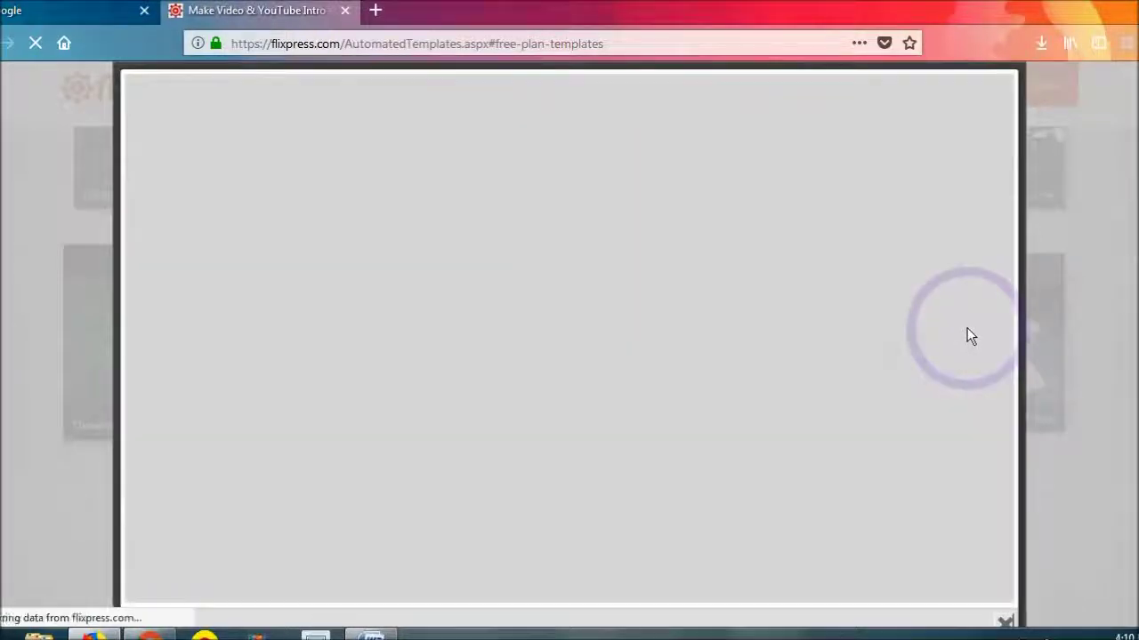
Step: Keep the Blue colour choice and go to the 'PERCUMA' top line field
left_click(484, 257)
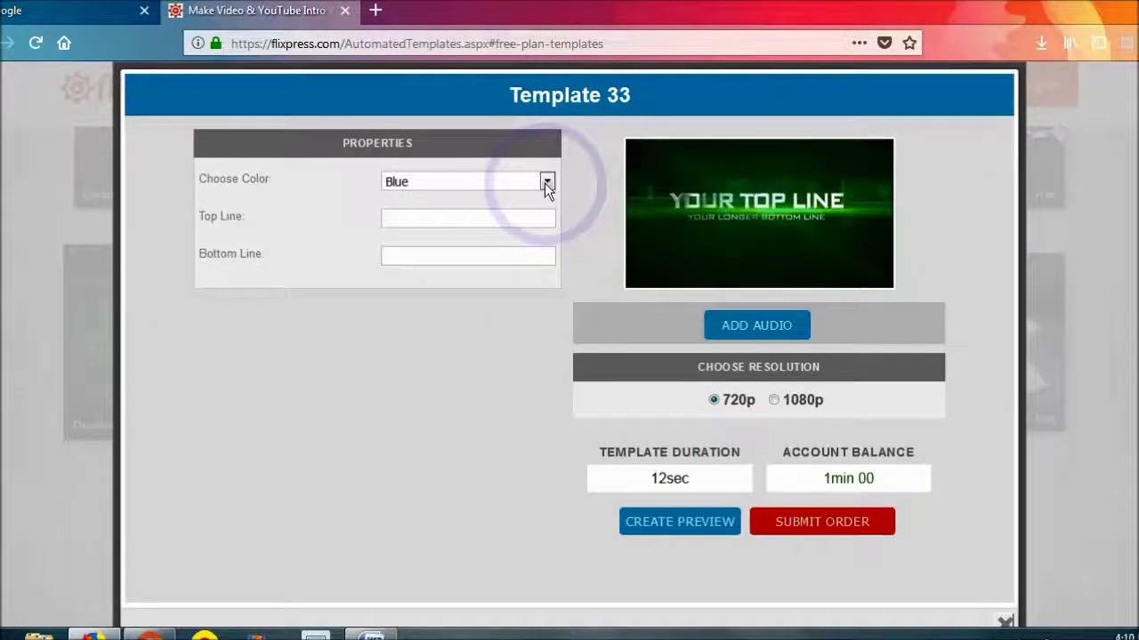
left_click(546, 183)
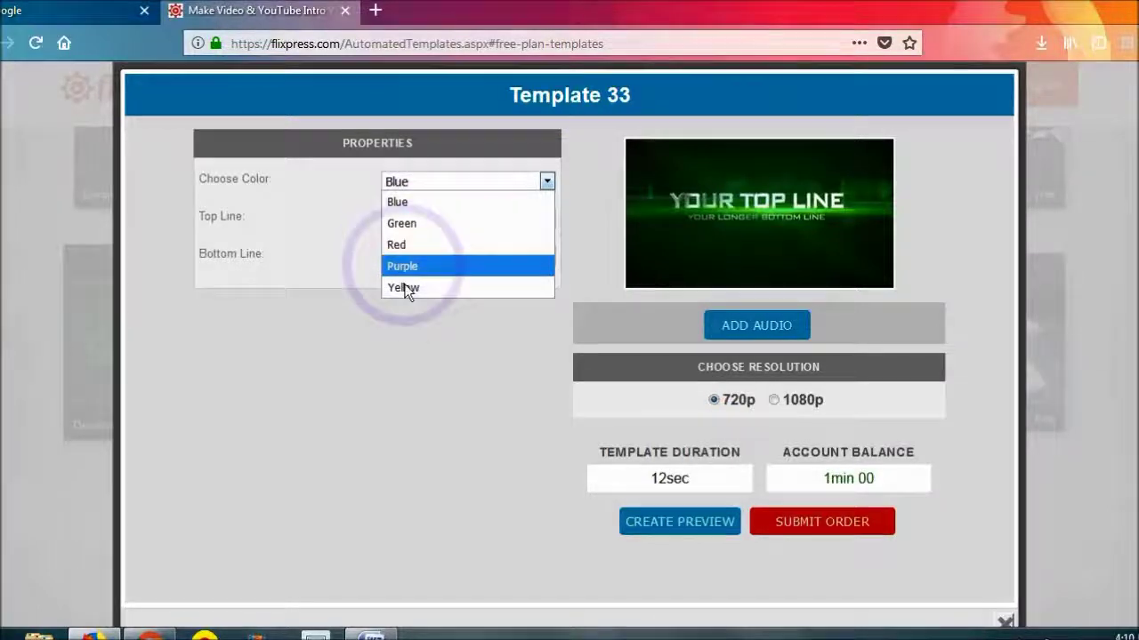
left_click(312, 214)
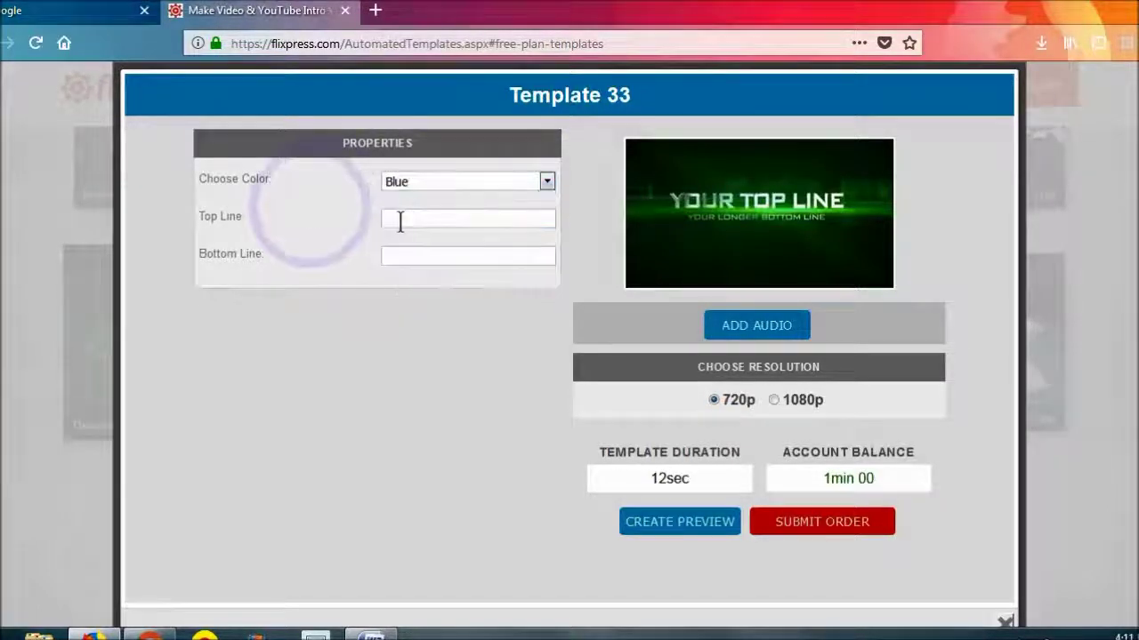
left_click(409, 221)
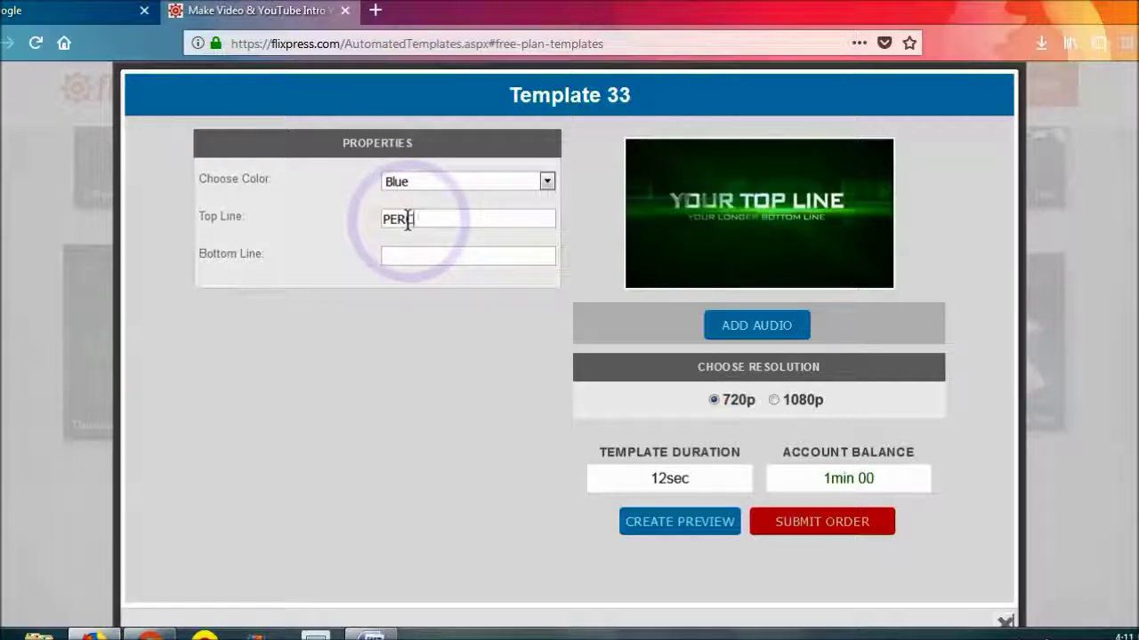
Step: Complete the Malay bottom-line sentence ending 'ayat anda disi' and open the stock audio library
left_click(414, 252)
type("cara b")
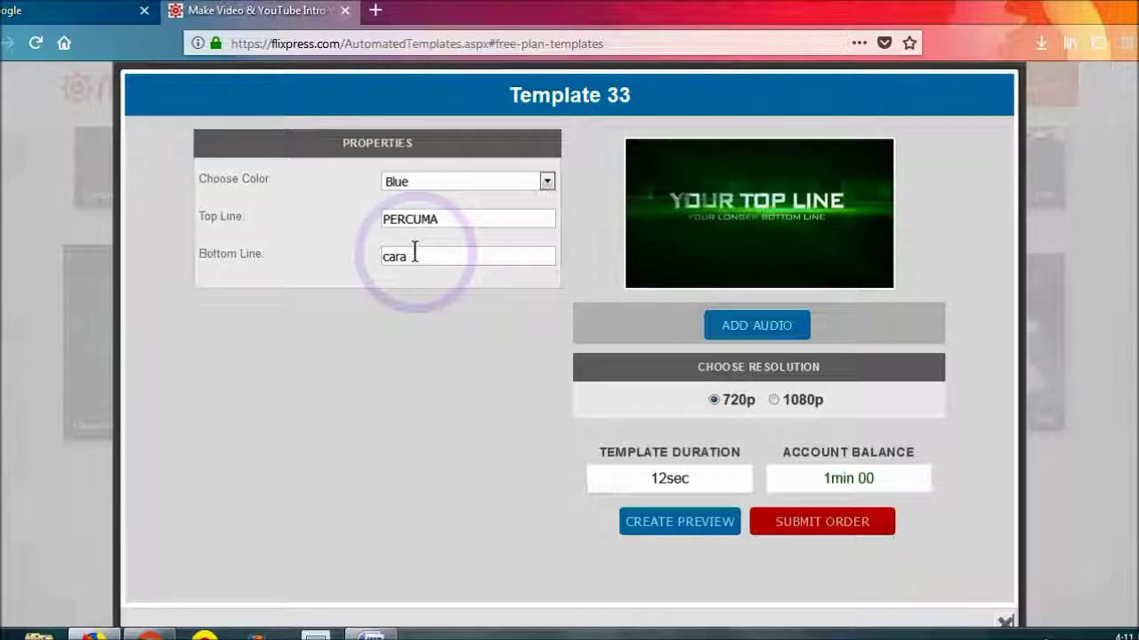
type("uat video pembu")
type("ka . sel")
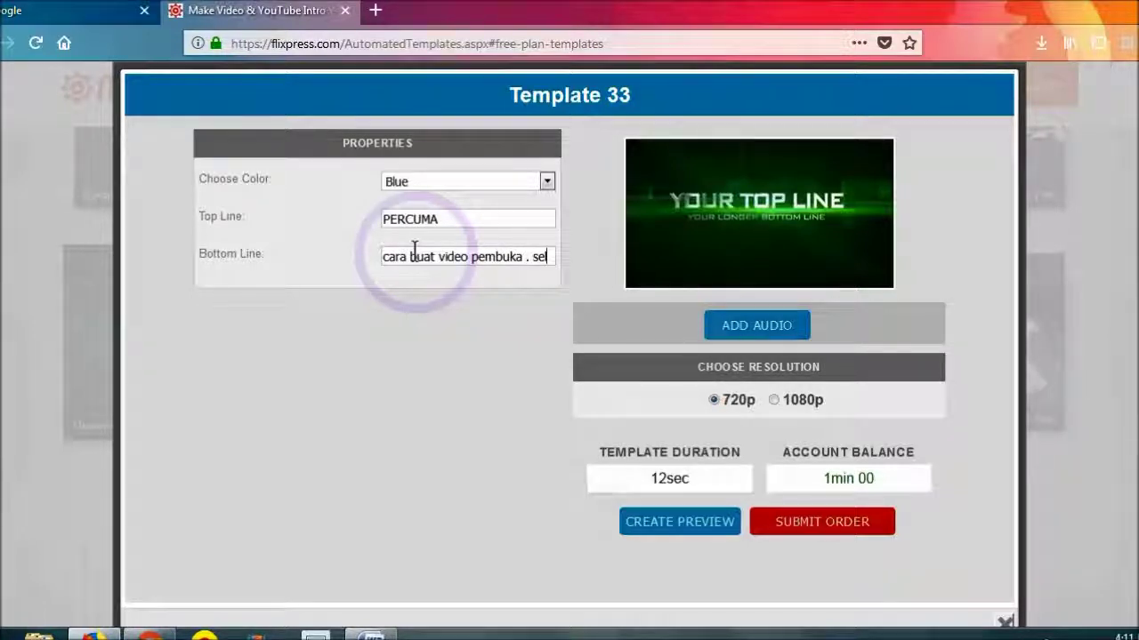
type("epas ni anda")
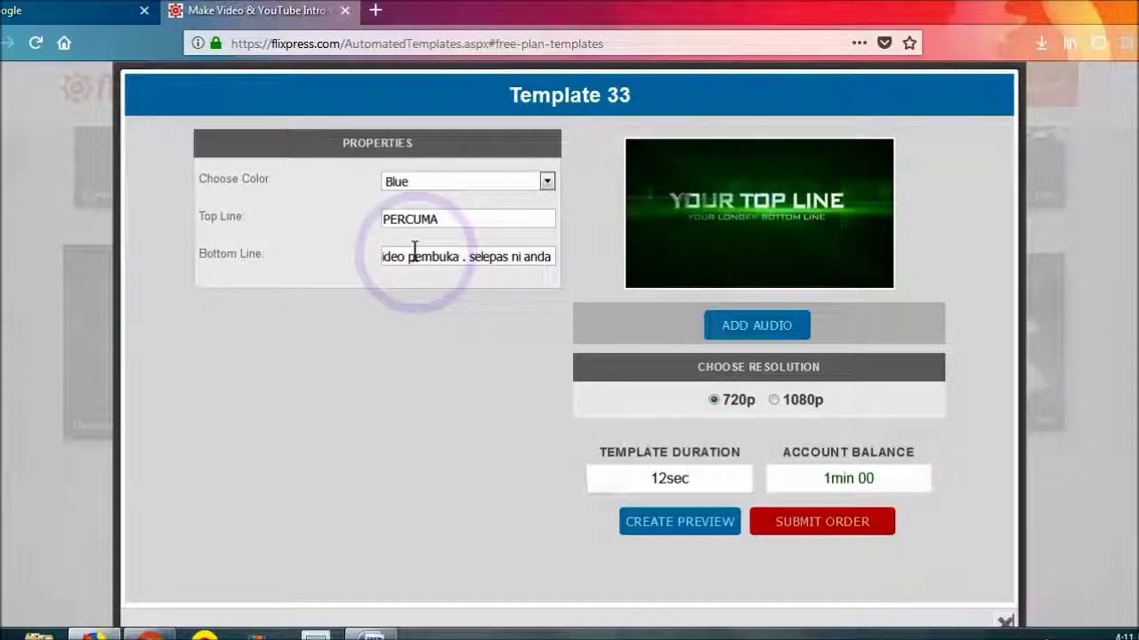
type(" boleh ")
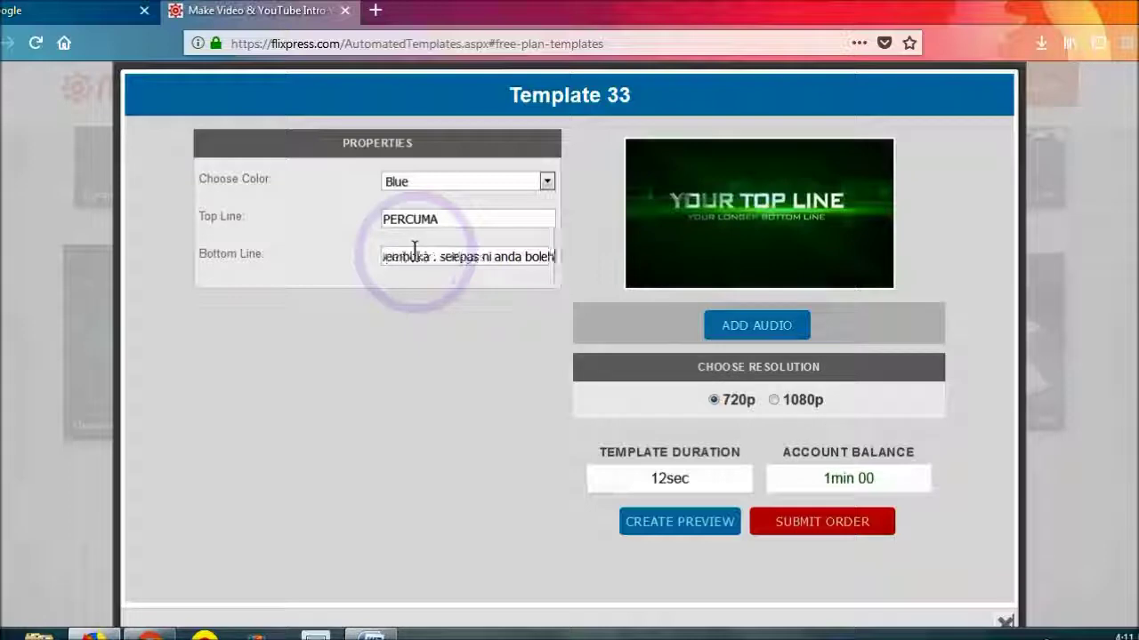
type("isikan")
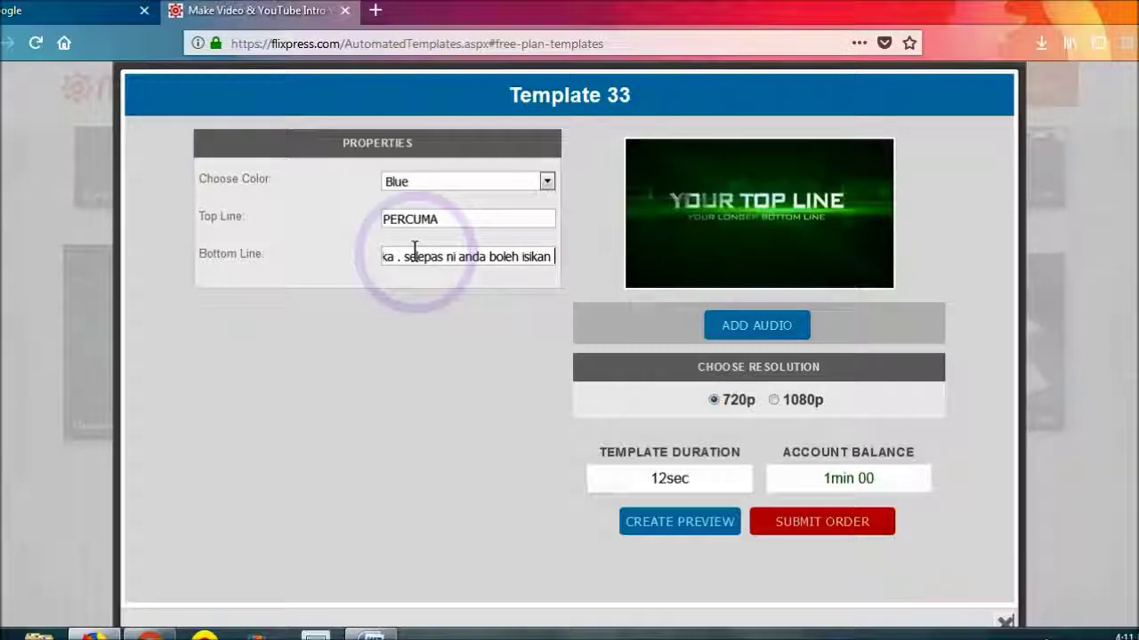
type("ayat anda disini")
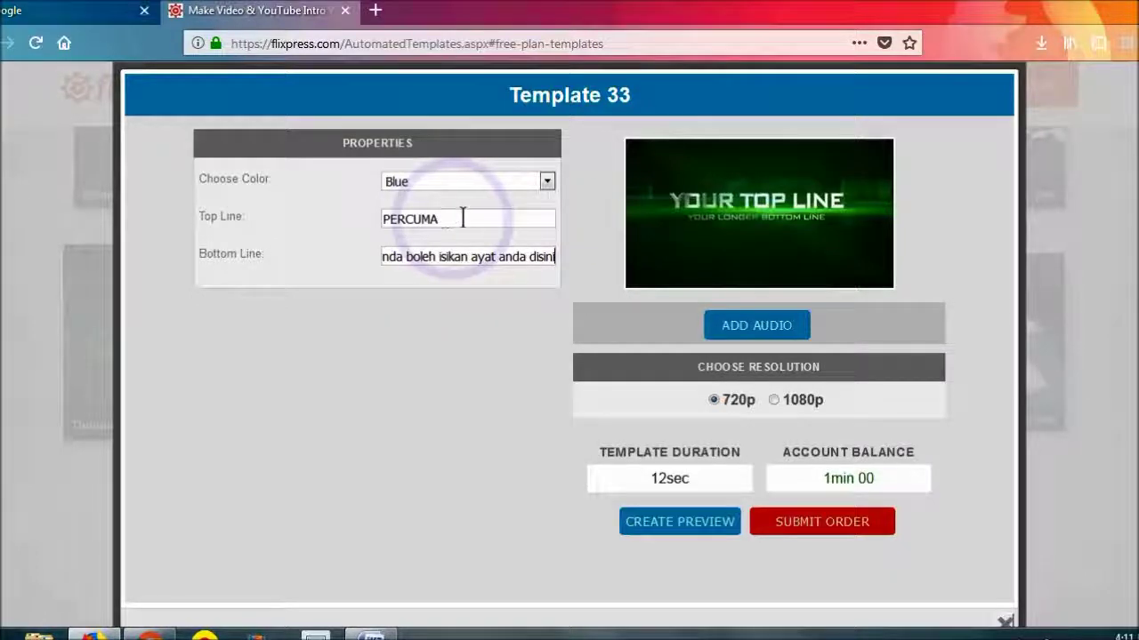
left_click(756, 330)
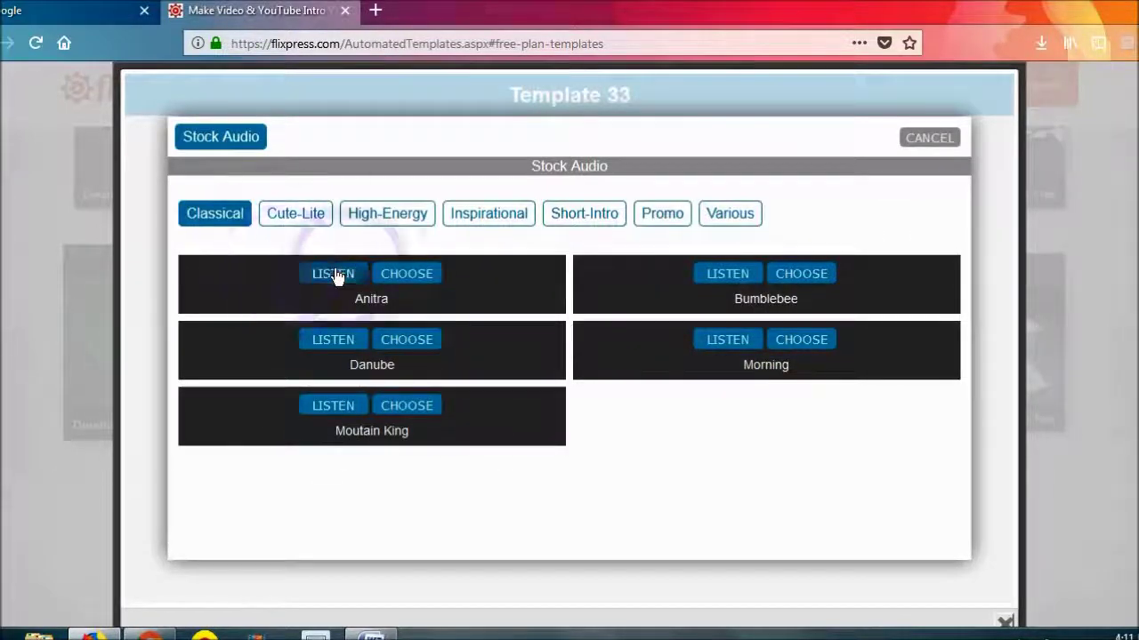
Step: Audition Mountain King, Bumblebee and Morning, and browse the High-Energy, Inspirational, Short-Intro, Promo and Various genres
left_click(346, 401)
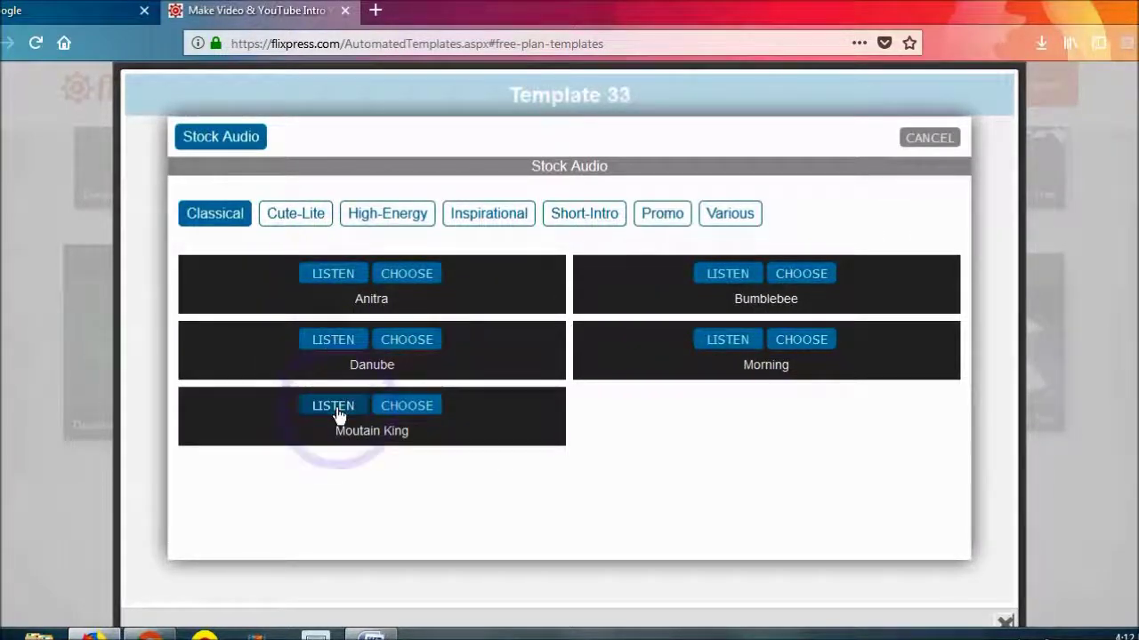
left_click(725, 275)
left_click(727, 346)
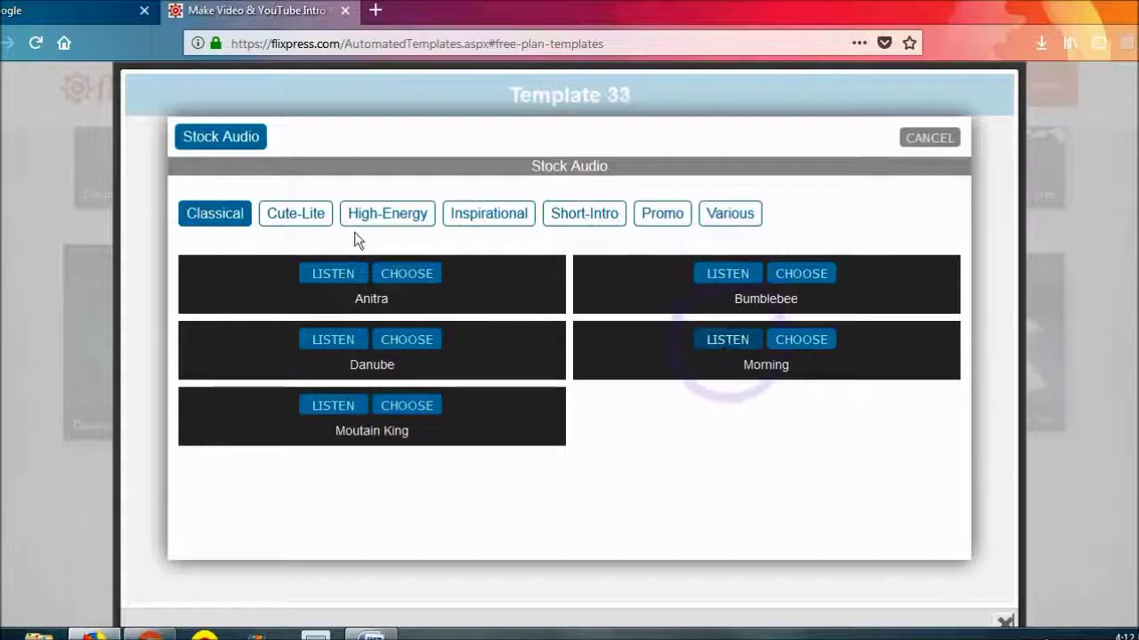
left_click(417, 220)
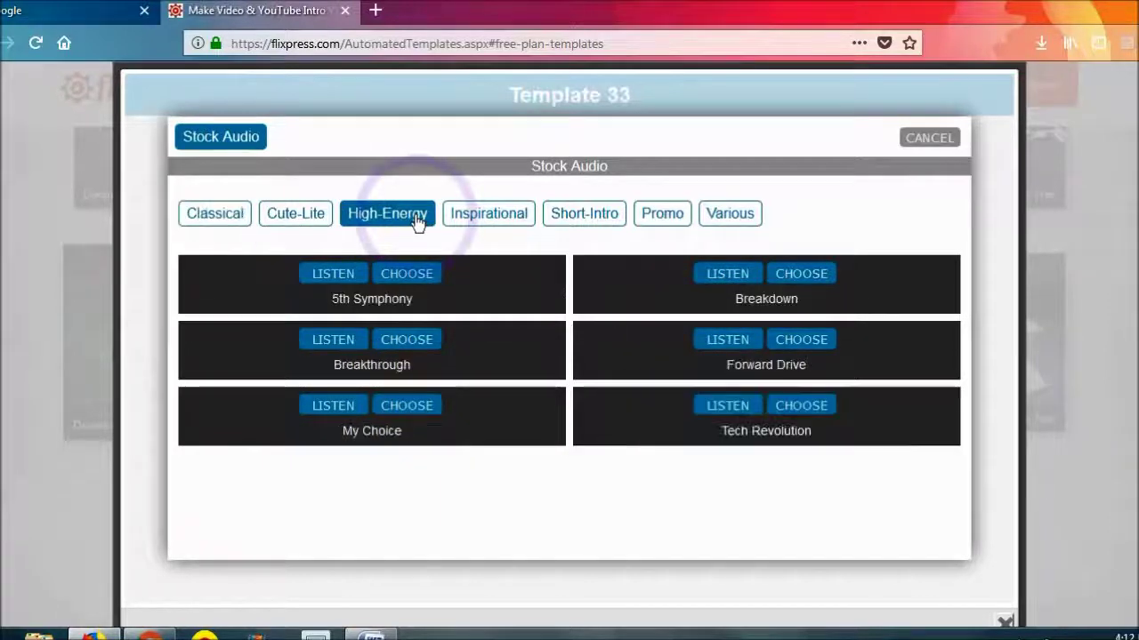
left_click(520, 222)
left_click(614, 220)
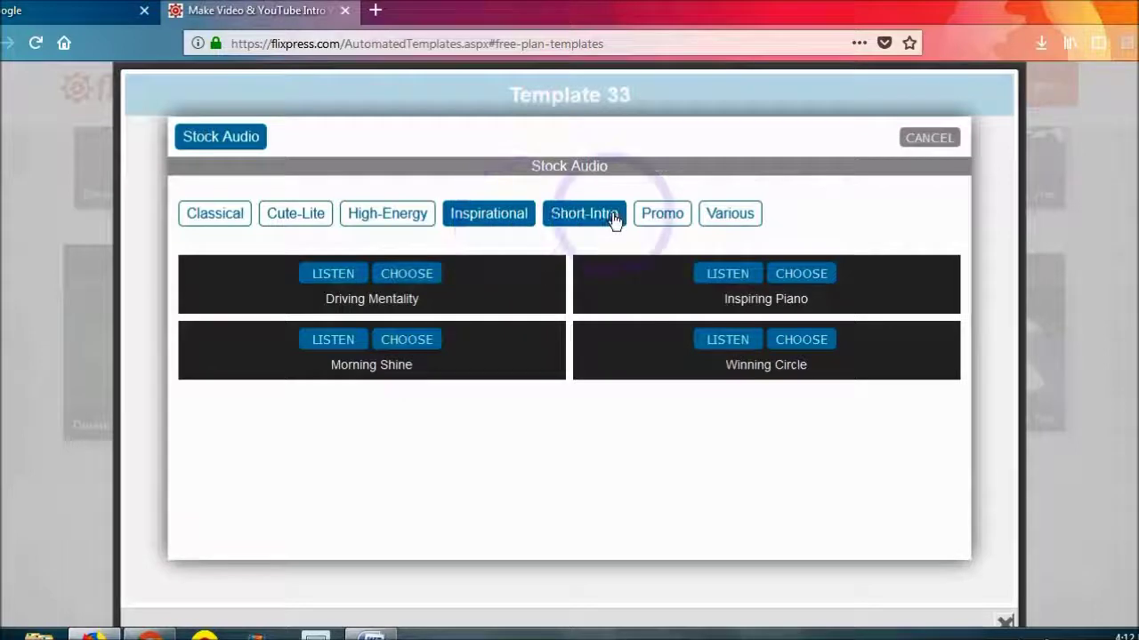
left_click(665, 219)
left_click(731, 218)
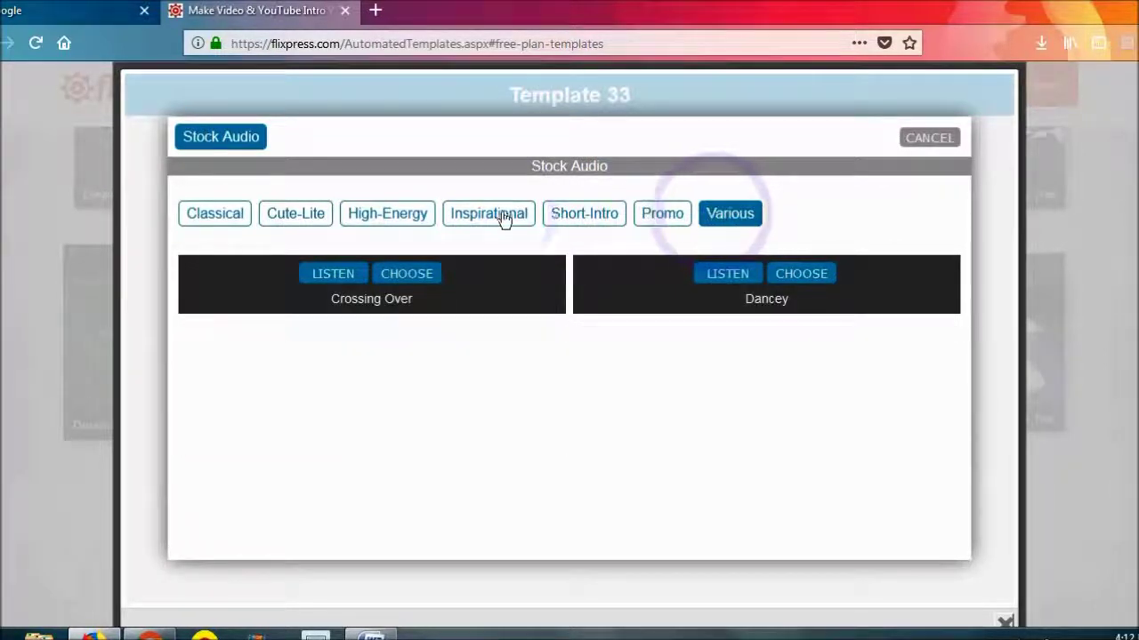
left_click(443, 220)
Step: Preview the High-Energy track Breakdown and choose it as the intro's audio
left_click(416, 217)
left_click(711, 276)
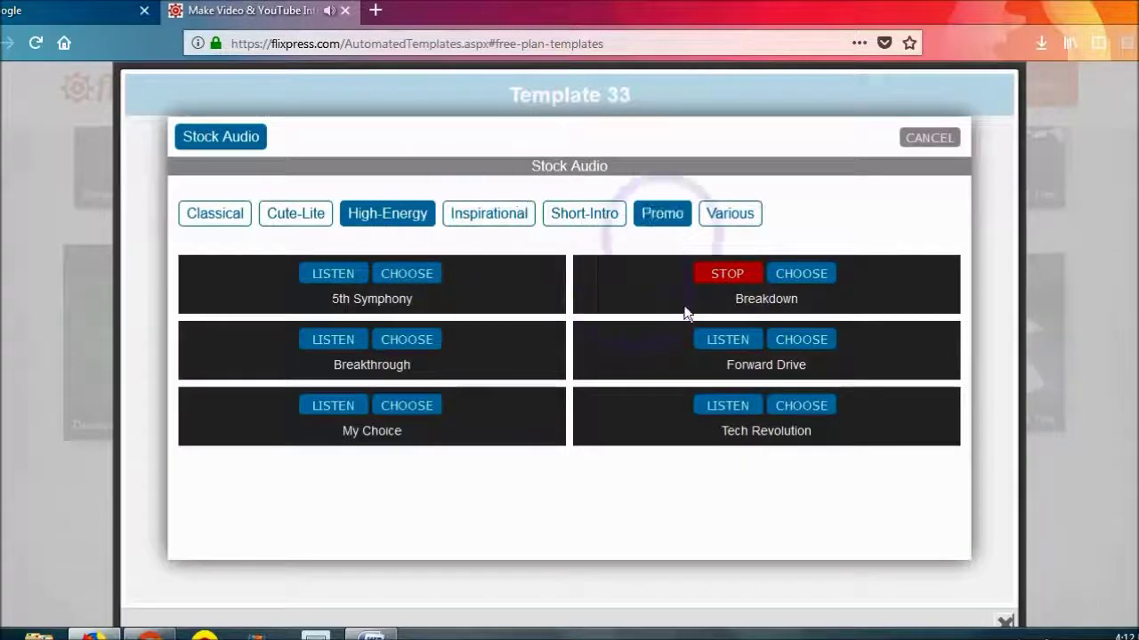
left_click(801, 276)
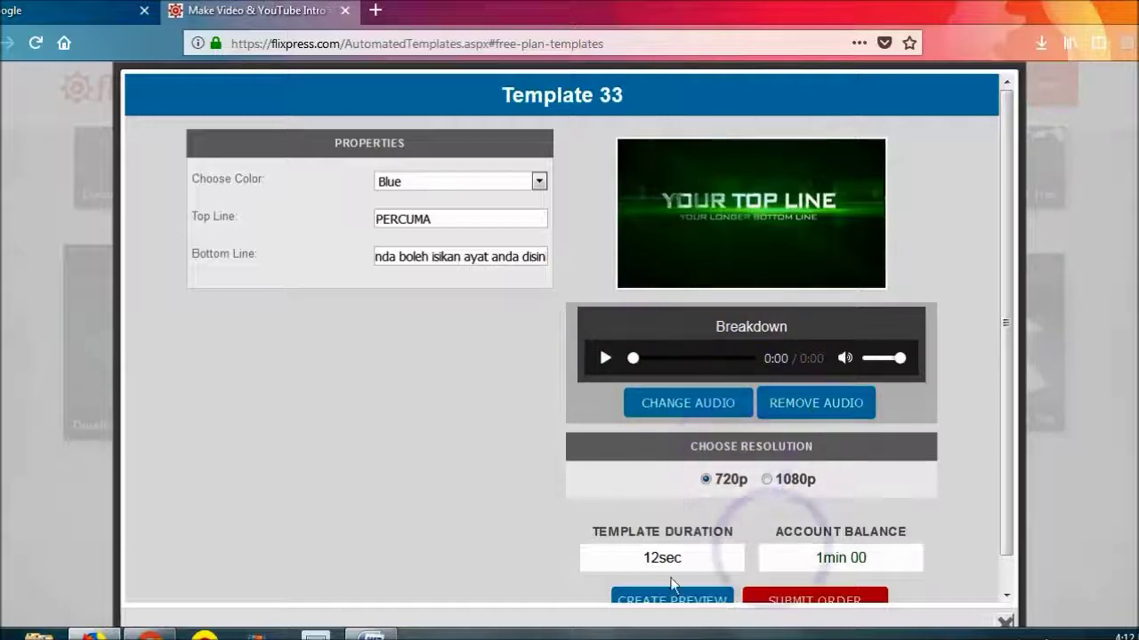
Step: Submit and confirm the Template 33 render order, then go to the order list
scroll(960, 483, "down", 1)
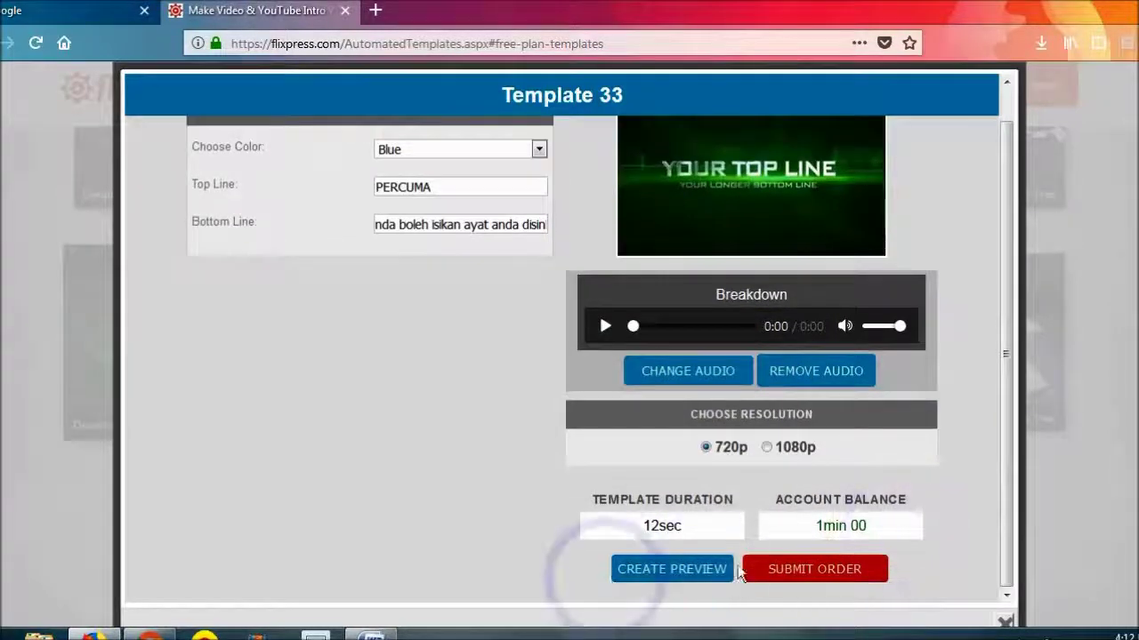
left_click(872, 571)
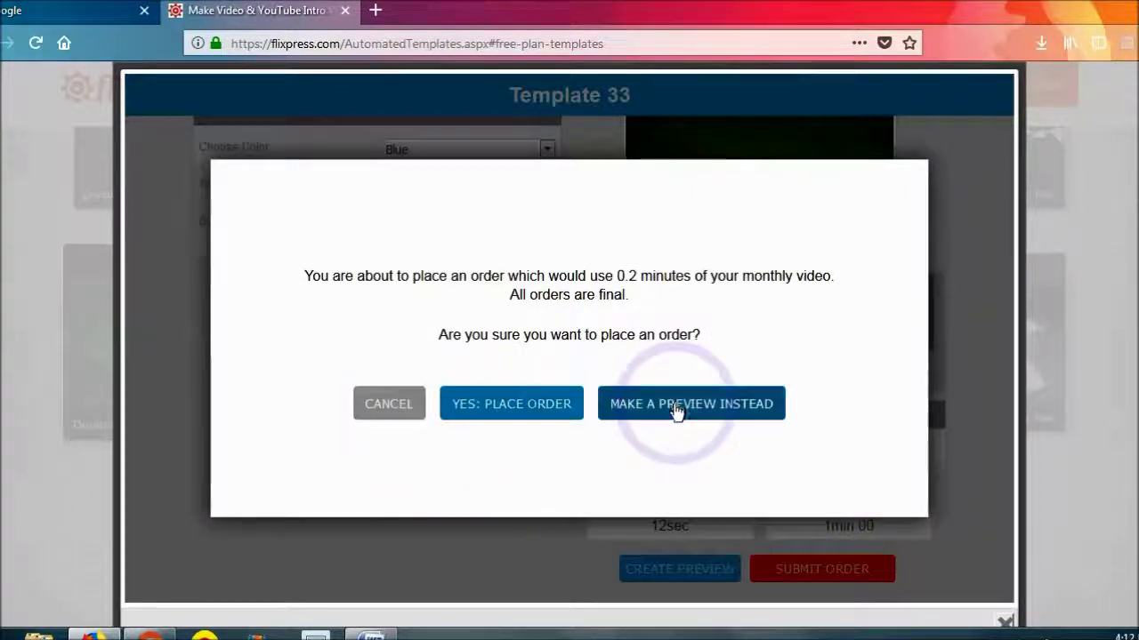
left_click(525, 413)
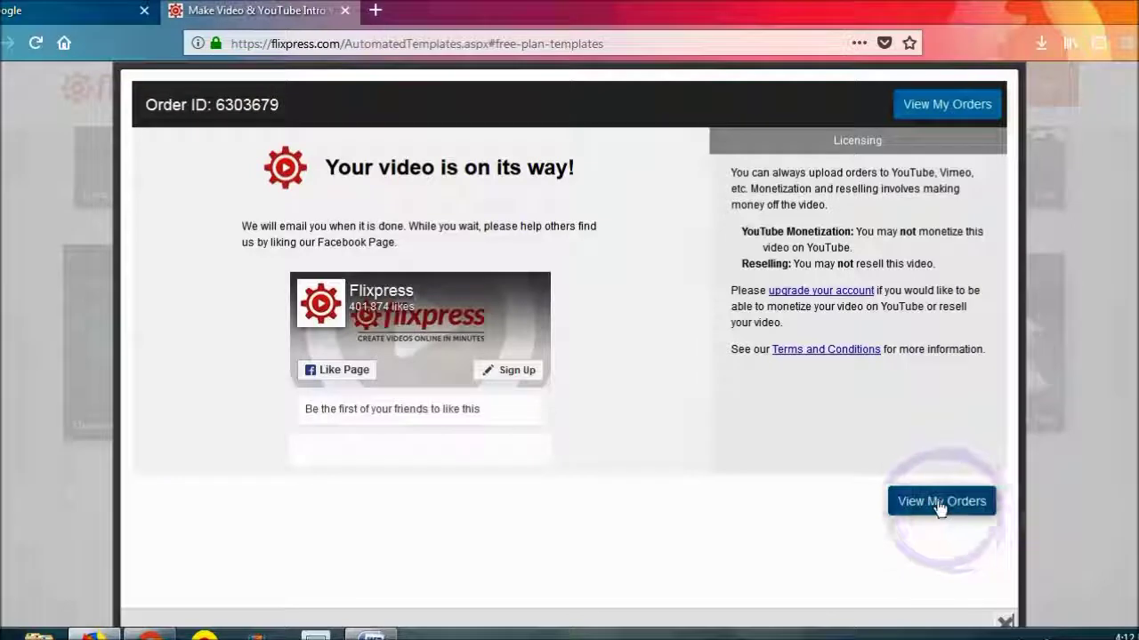
left_click(970, 511)
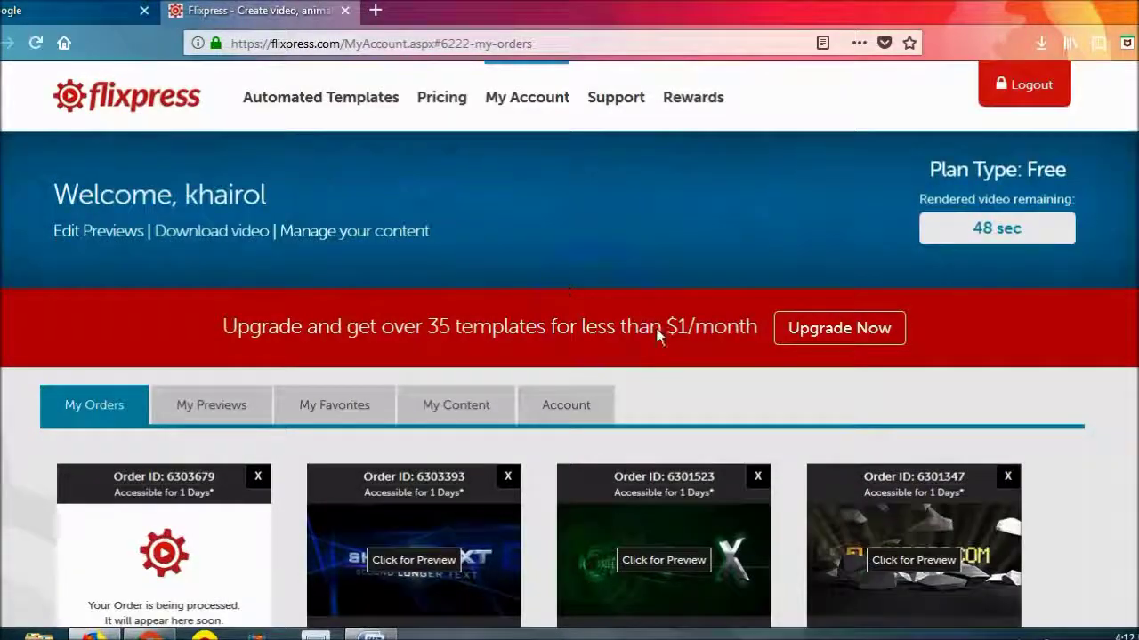
Step: Delete one older order in My Orders and scroll to the finished Template 33 video
scroll(655, 328, "down", 4)
scroll(987, 400, "down", 2)
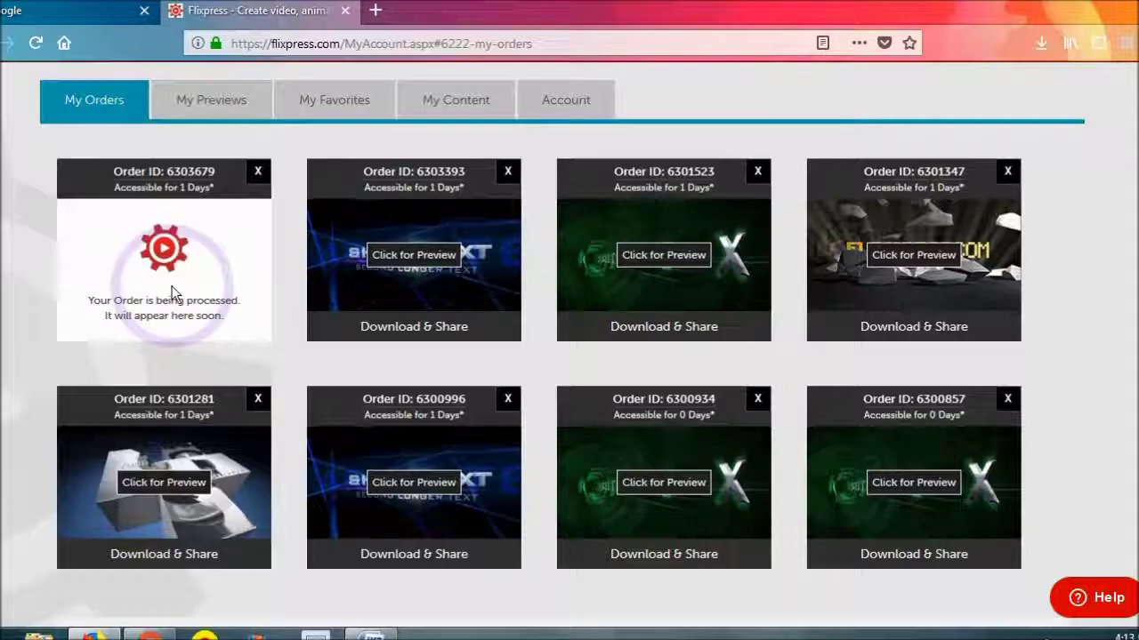
left_click(507, 173)
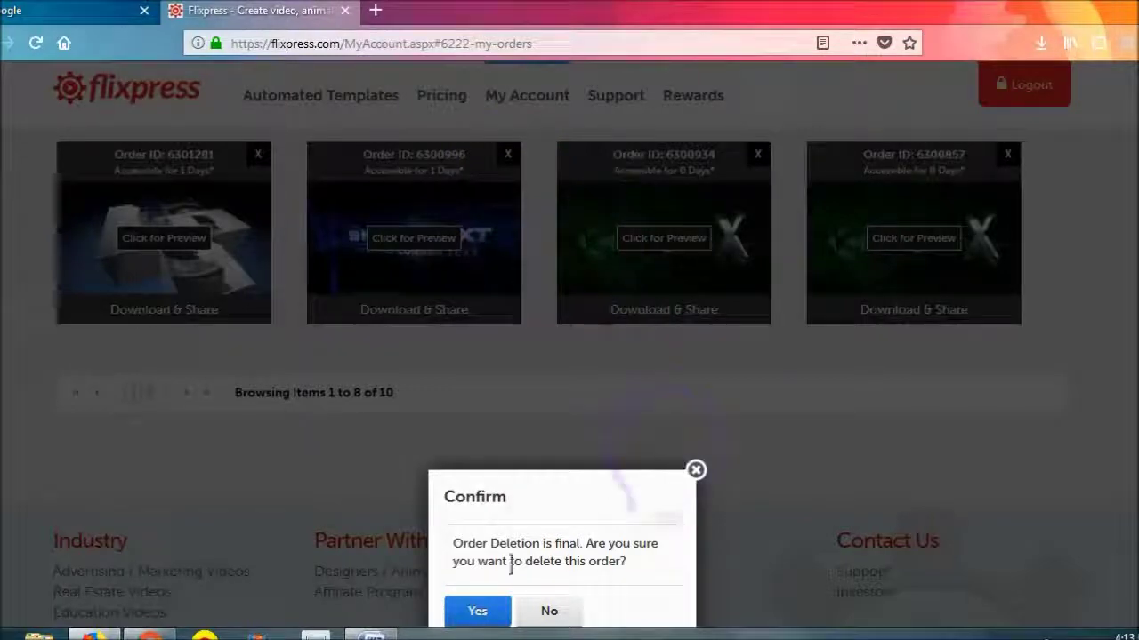
left_click(476, 610)
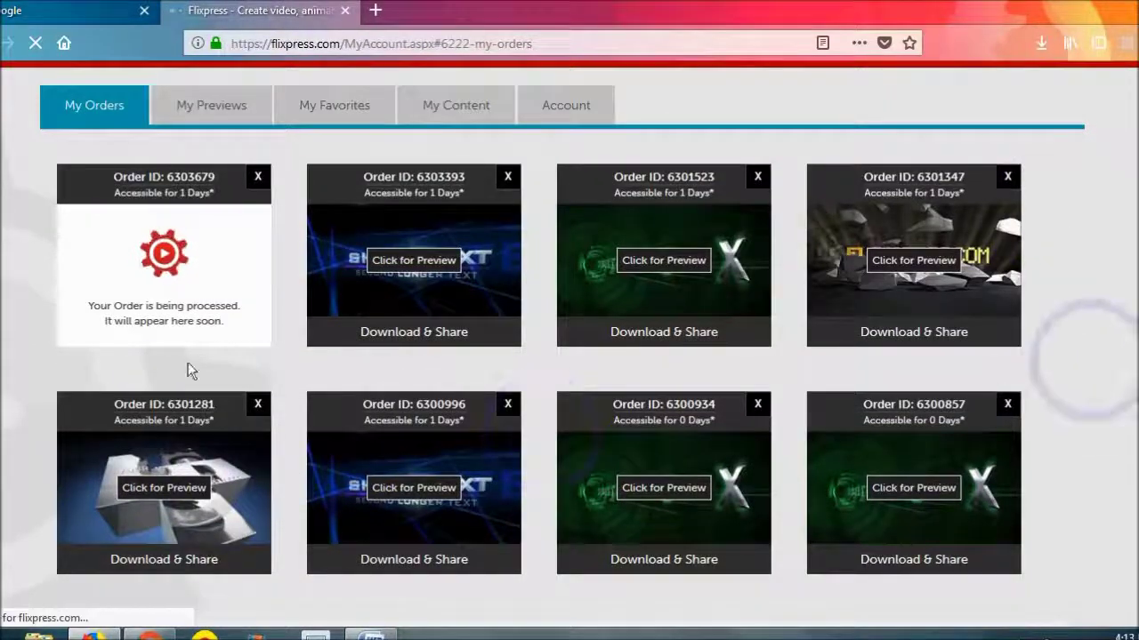
left_click(93, 306)
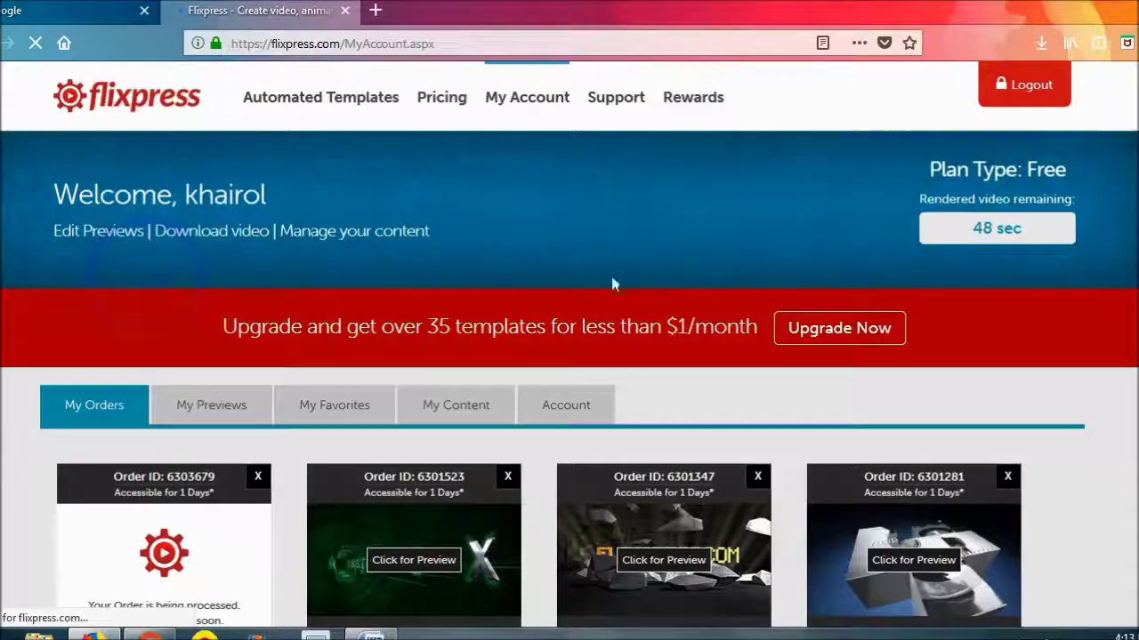
scroll(1036, 379, "down", 5)
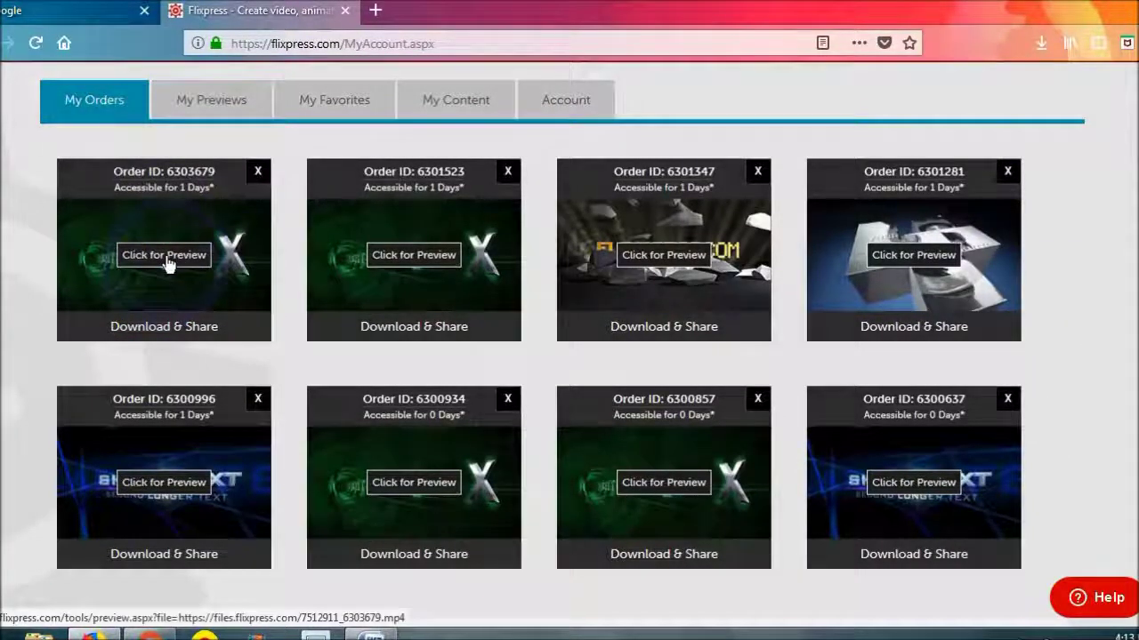
left_click(169, 264)
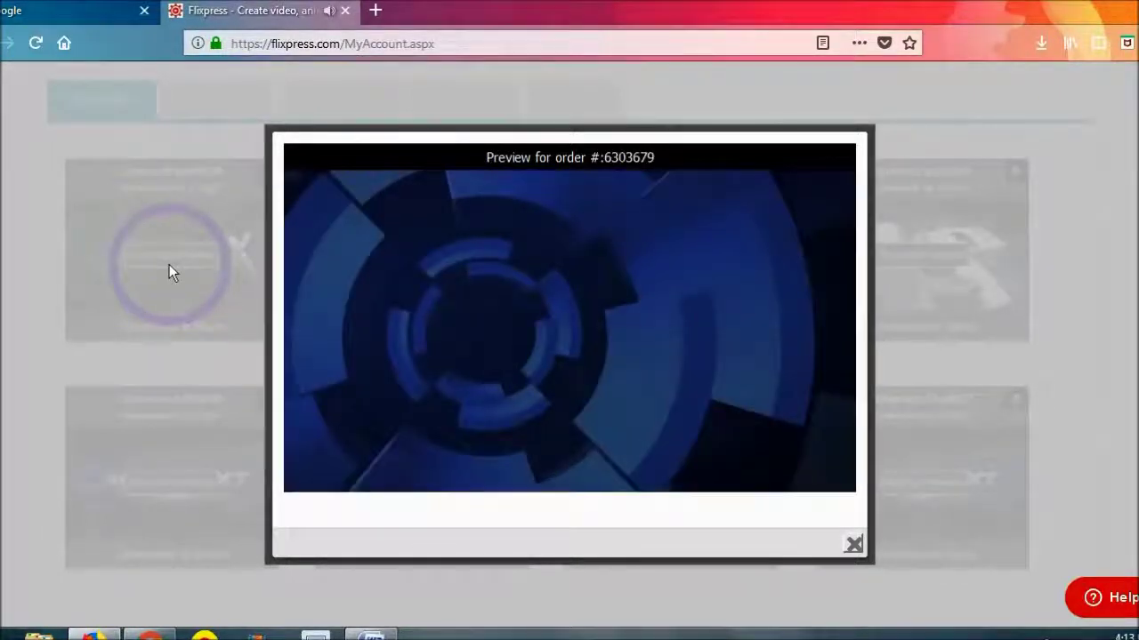
left_click(933, 332)
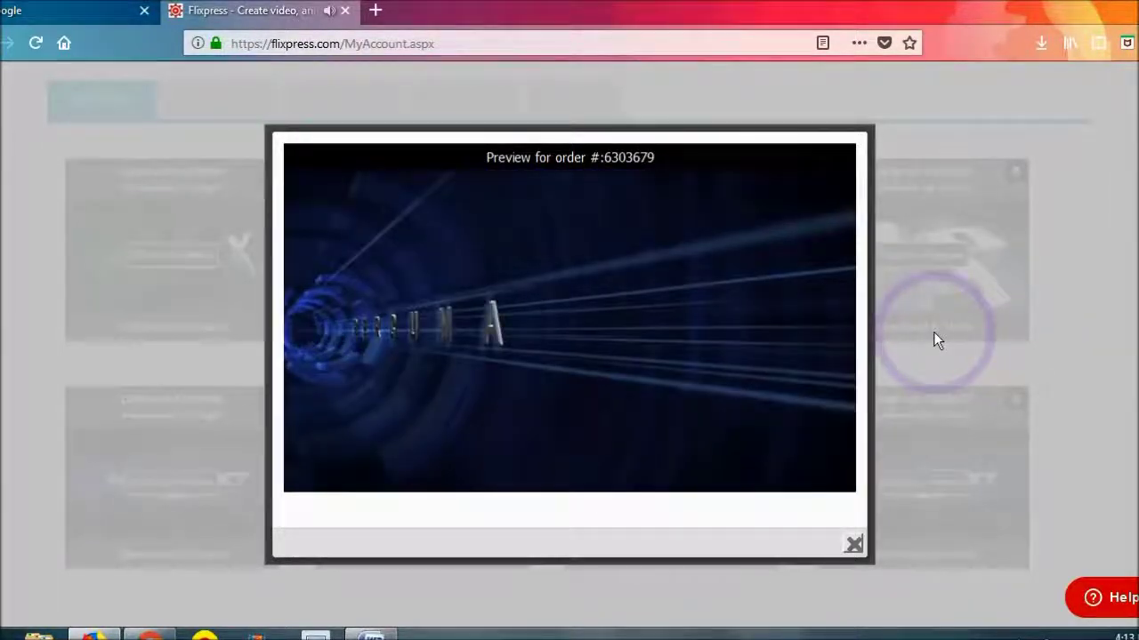
left_click(438, 491)
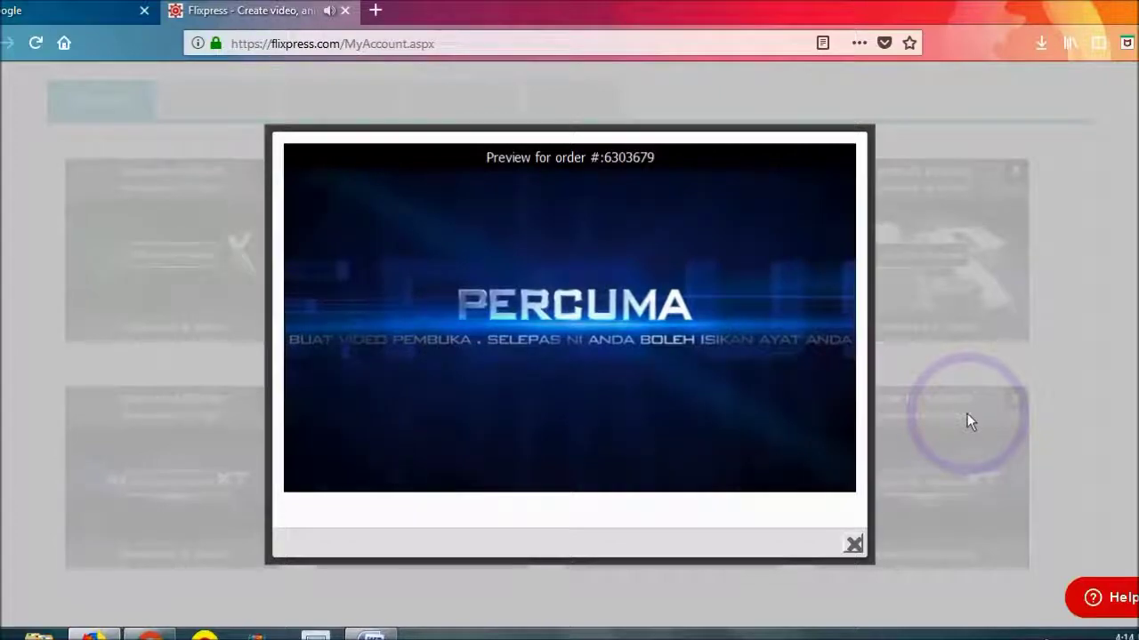
left_click(853, 544)
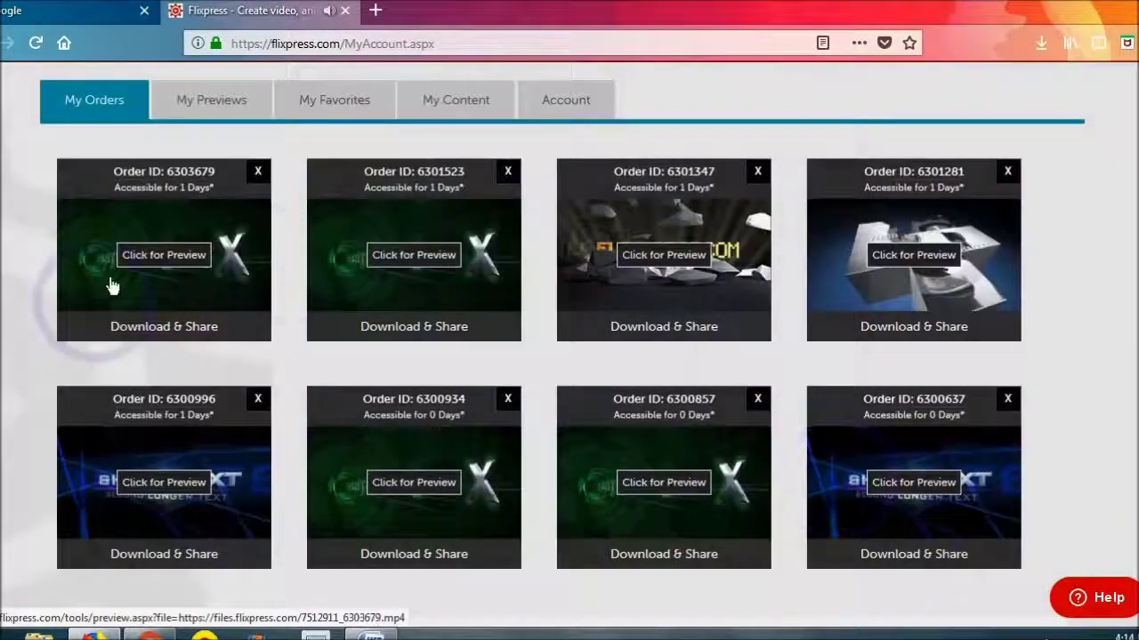
Step: Bring up the new intro's SD download, then cancel the Firefox file download dialog
left_click(135, 333)
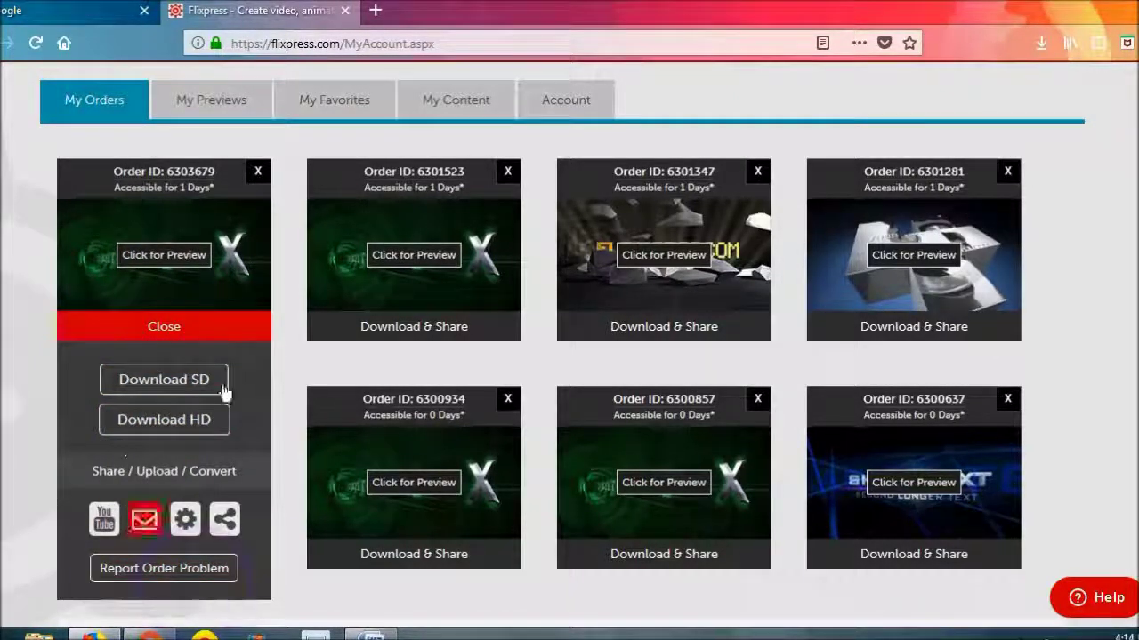
left_click(176, 388)
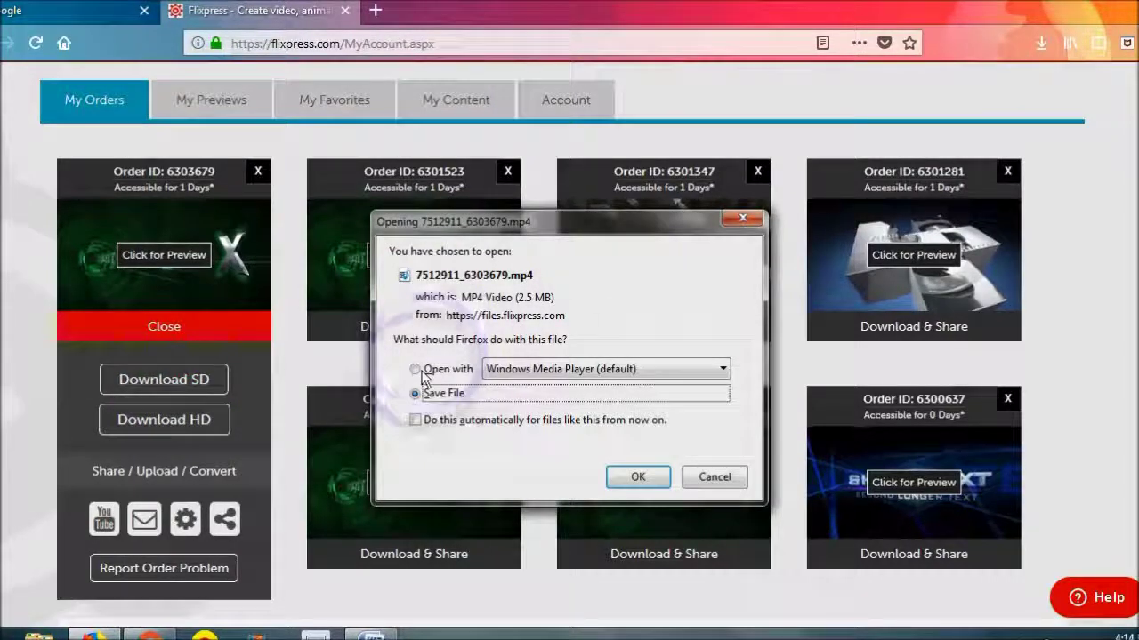
left_click(652, 480)
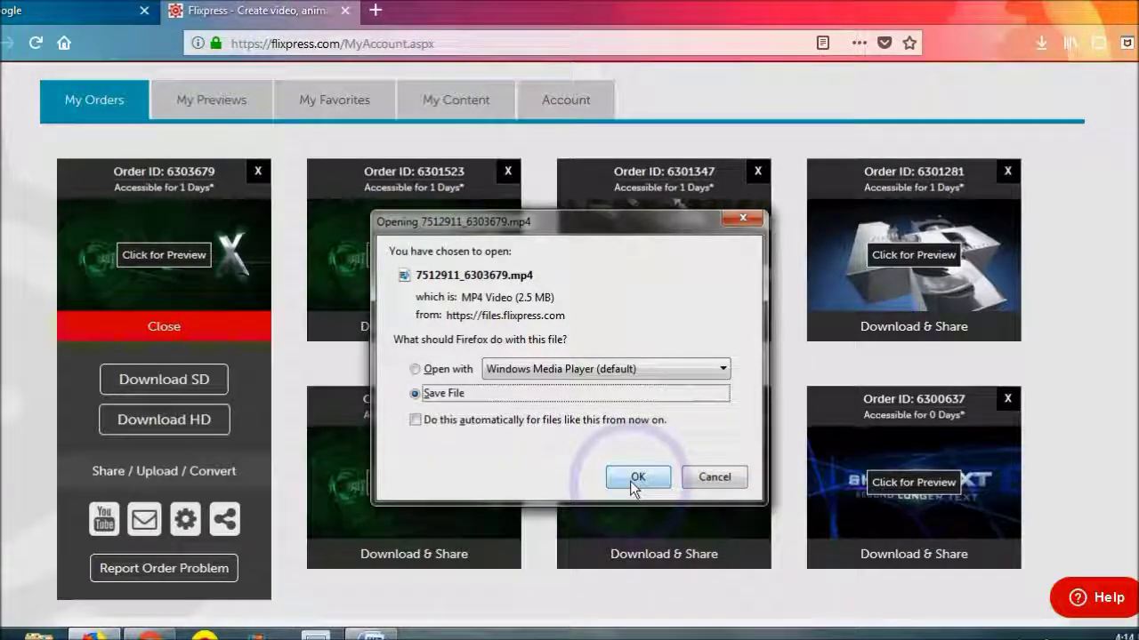
left_click(702, 486)
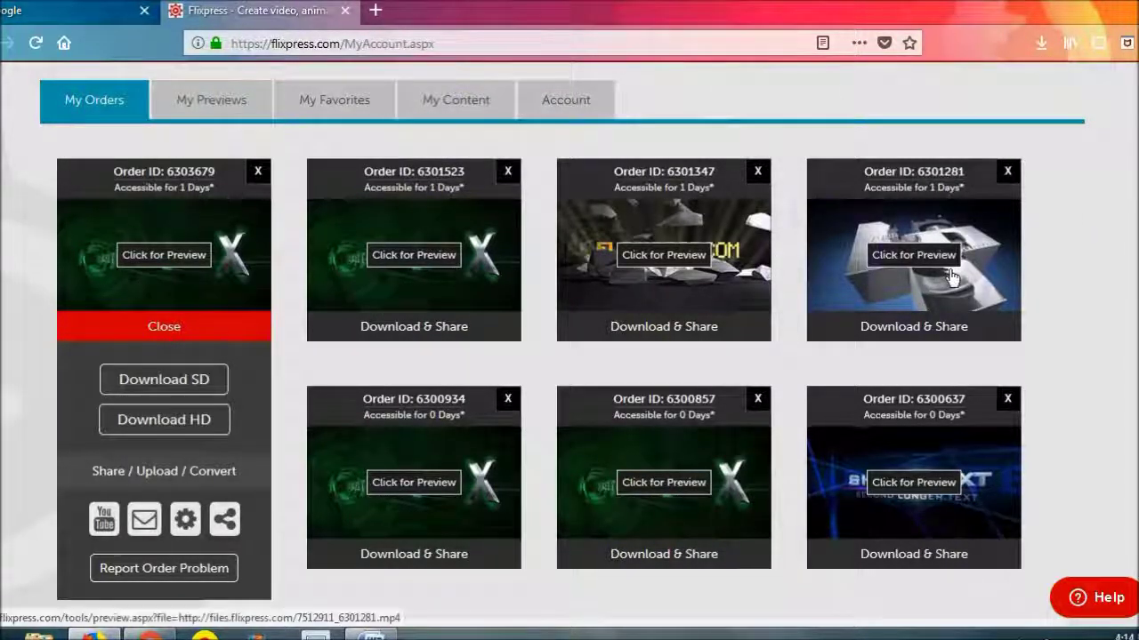
Step: Log out of the Flixpress account
left_click(1066, 273)
scroll(1103, 265, "up", 5)
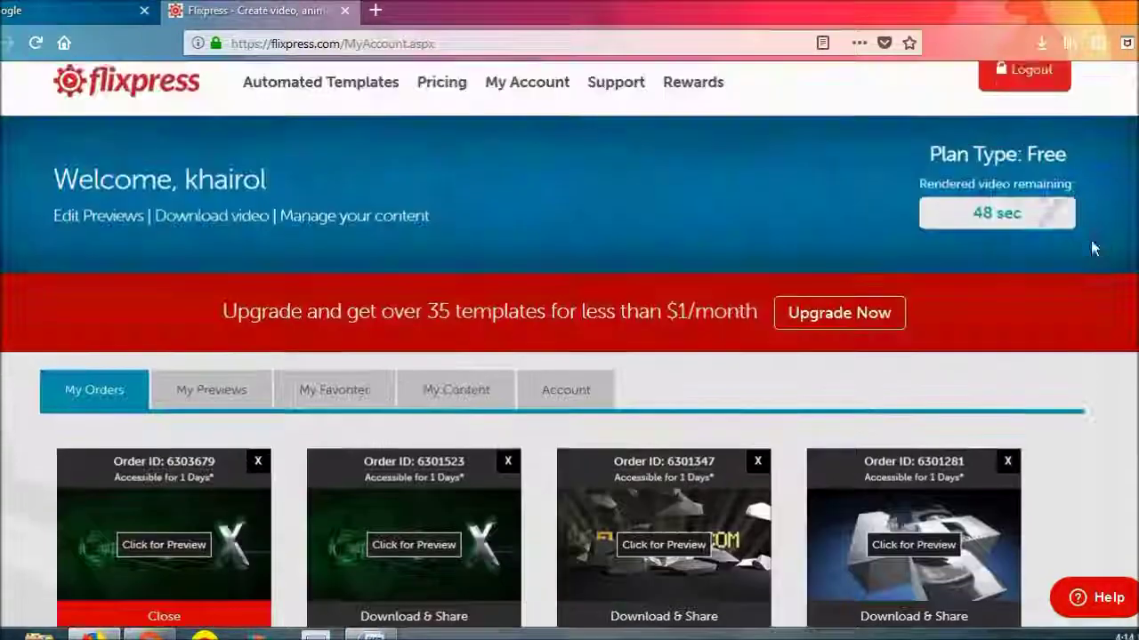
left_click(1036, 93)
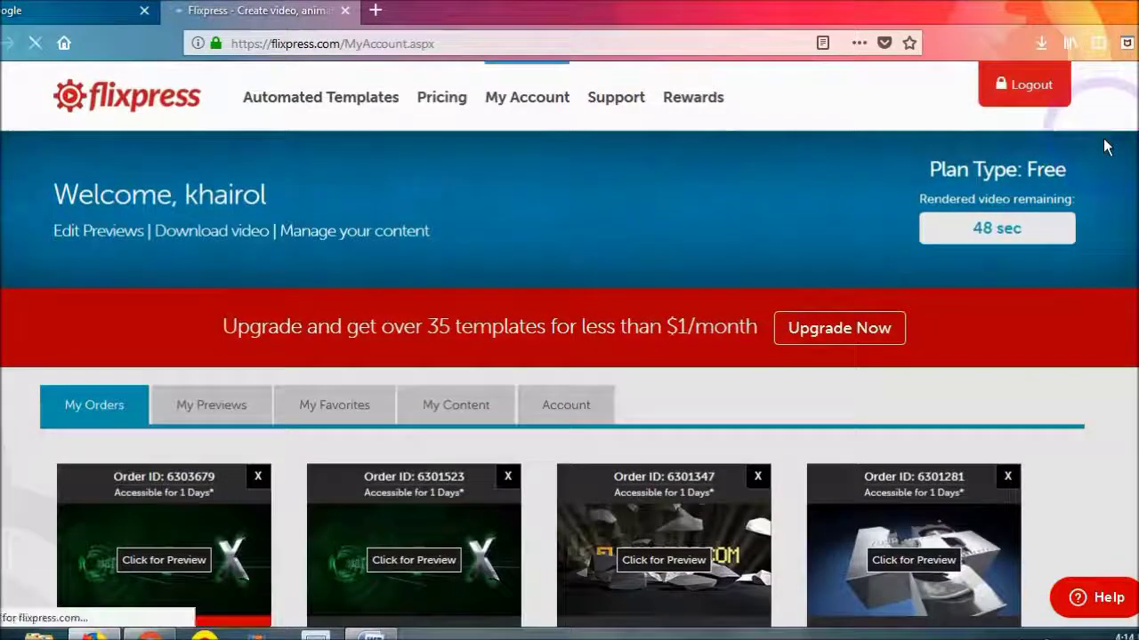